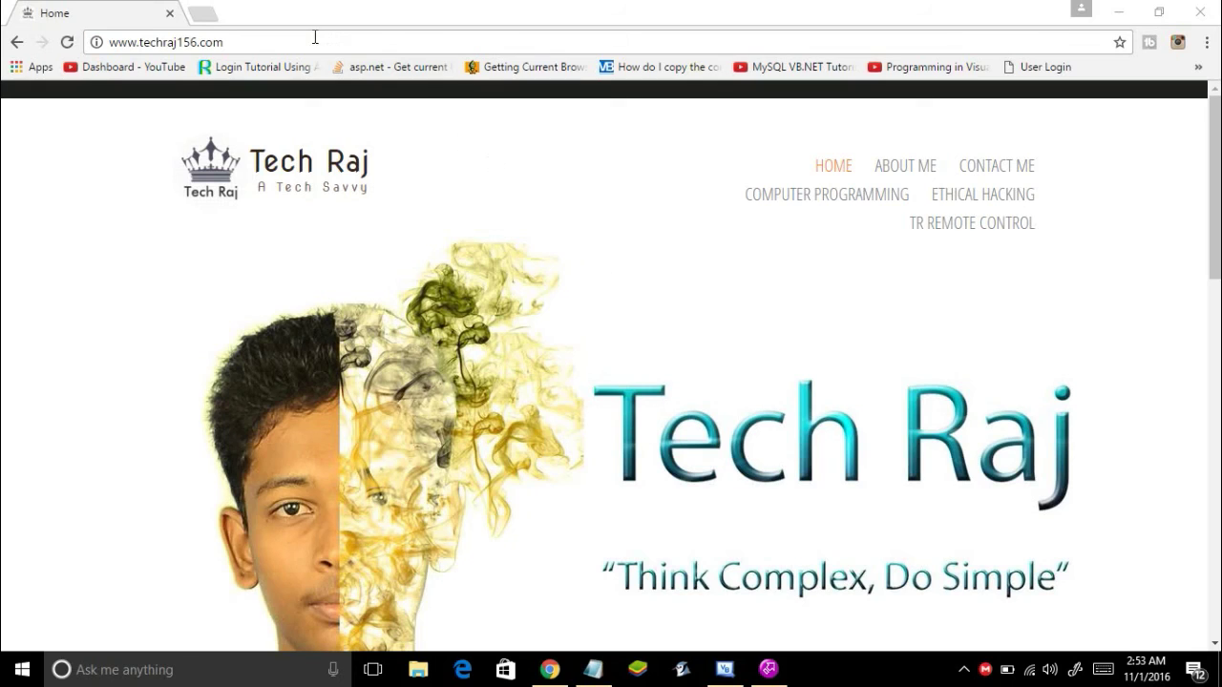
Open the TR REMOTE CONTROL page on techraj156.com and scroll to its five setup steps
left_click(305, 40)
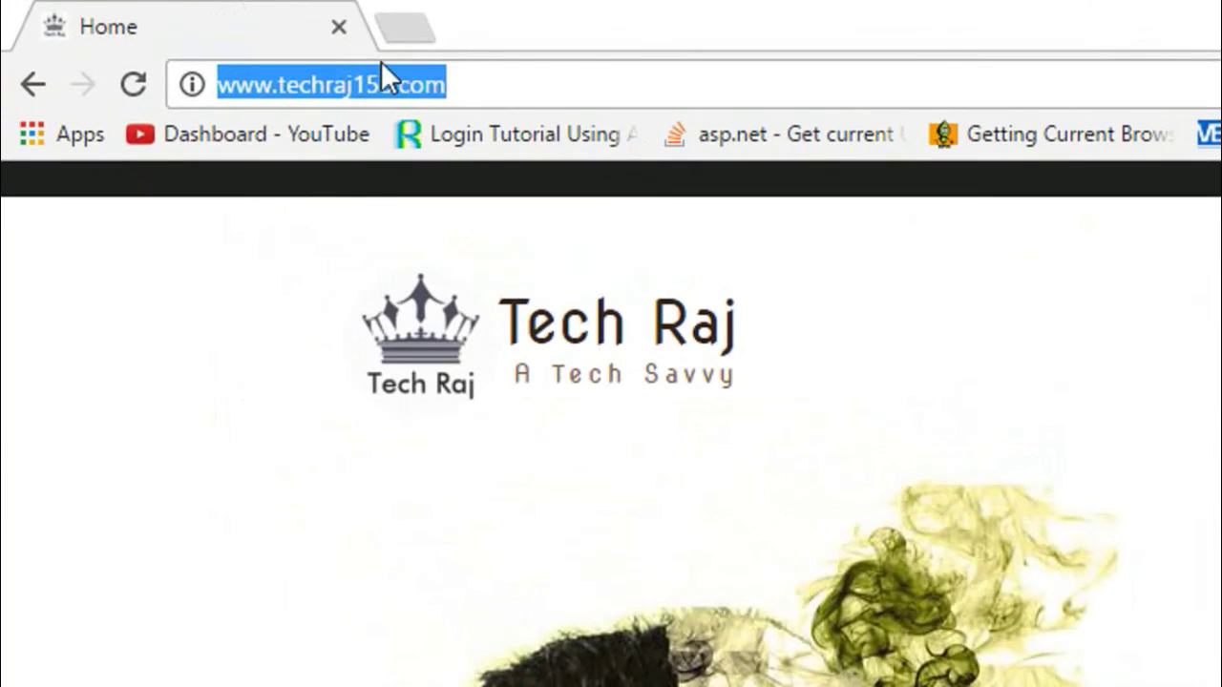
left_click(564, 85)
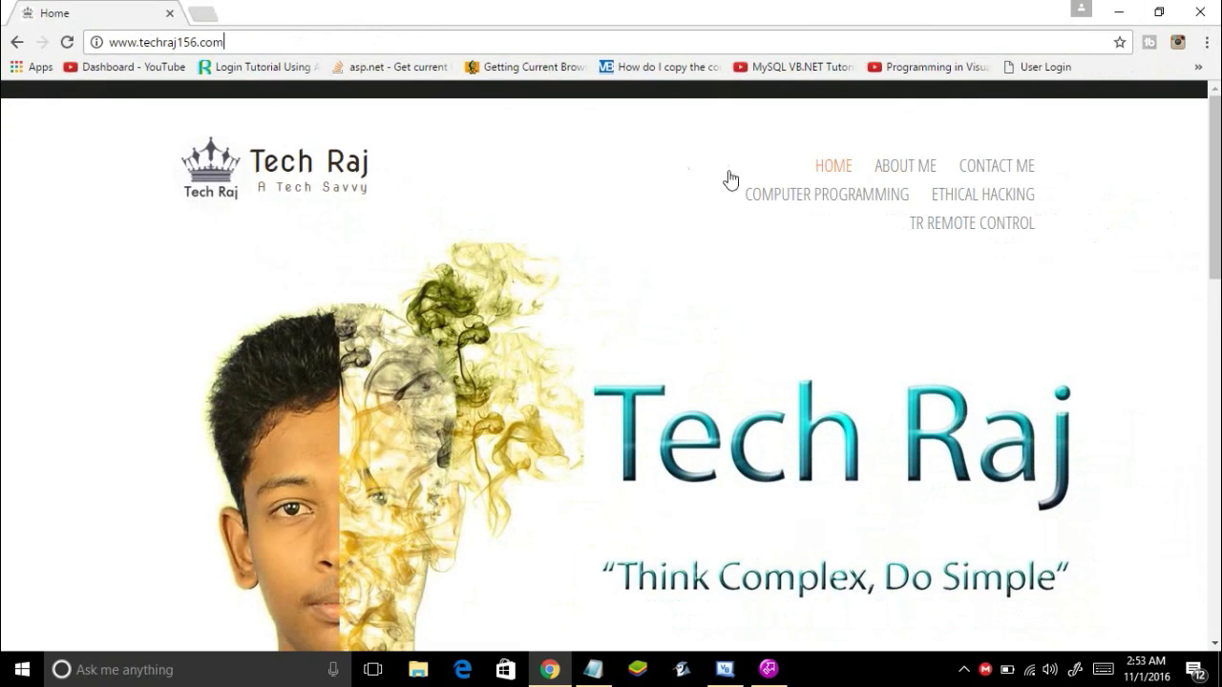
scroll(833, 206, "down", 1)
scroll(1023, 250, "up", 1)
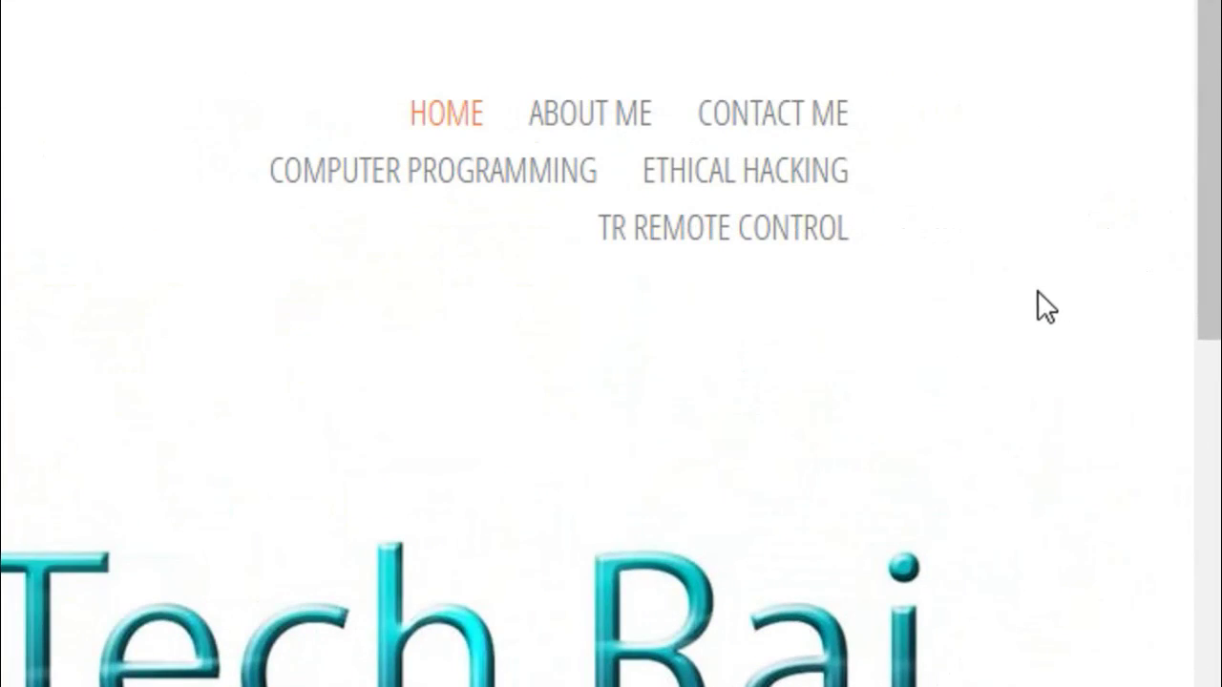
left_click(723, 242)
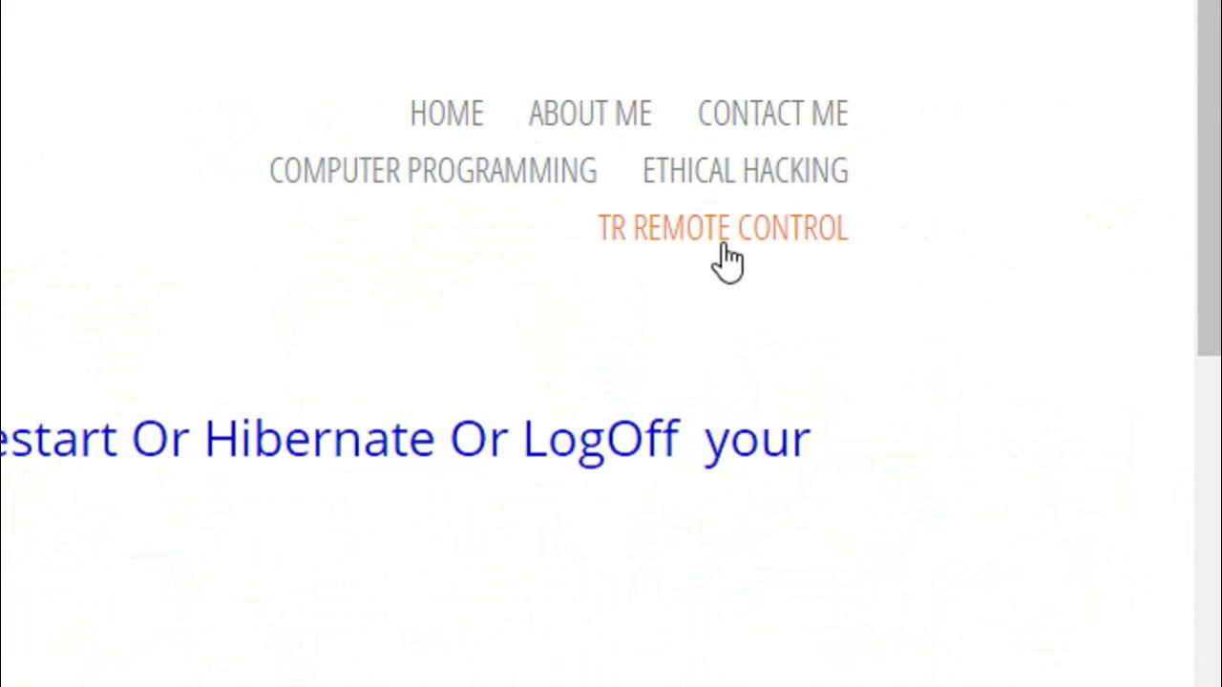
scroll(240, 318, "down", 2)
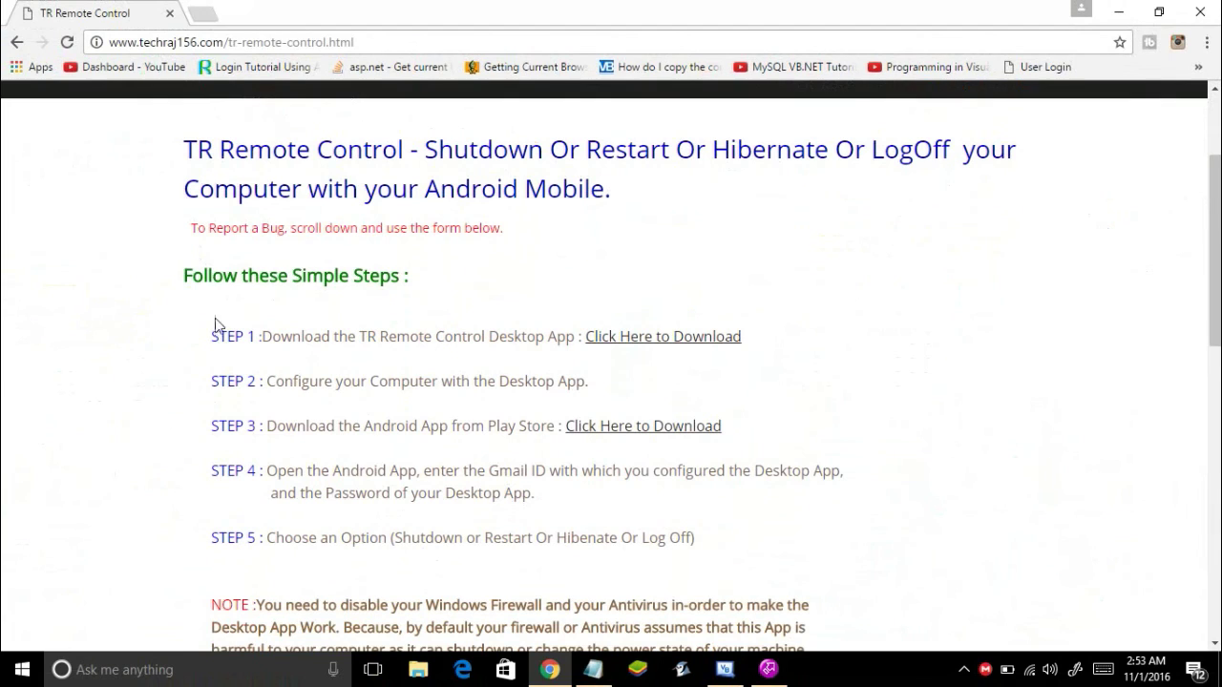
left_click_drag(218, 331, 444, 520)
left_click(446, 513)
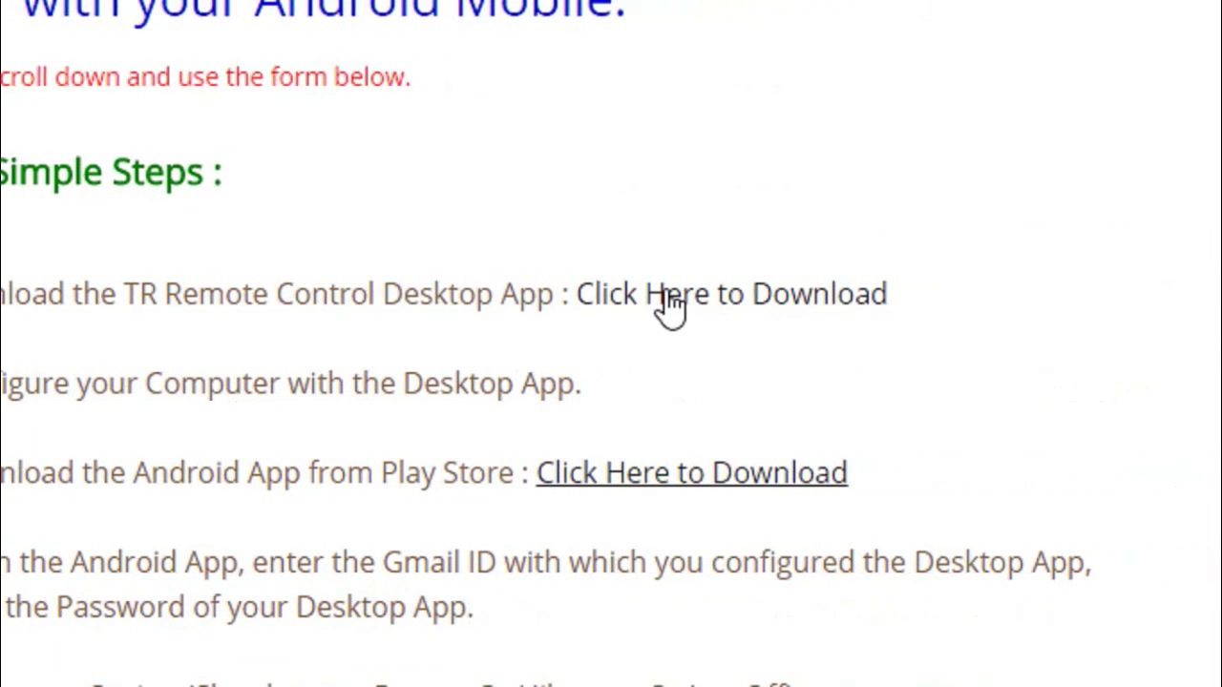
Download TR Remote Control setup.exe (1.44 MB) from MediaFire via the STEP 1 link
left_click(668, 303)
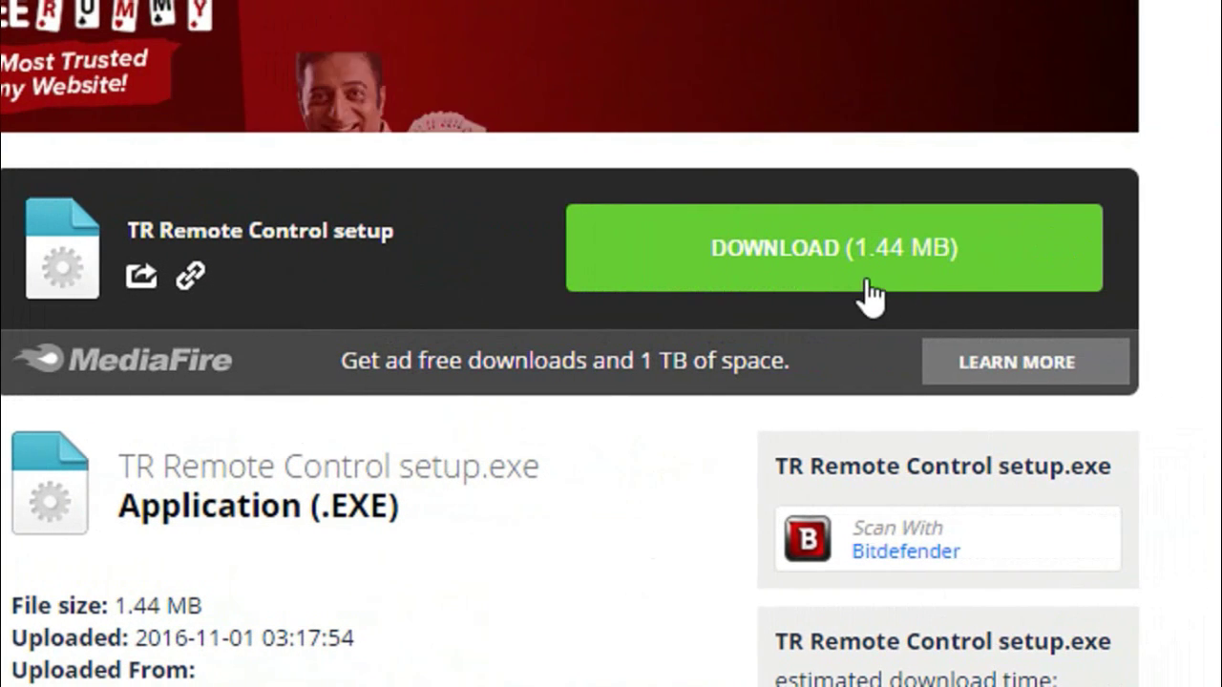
left_click(833, 273)
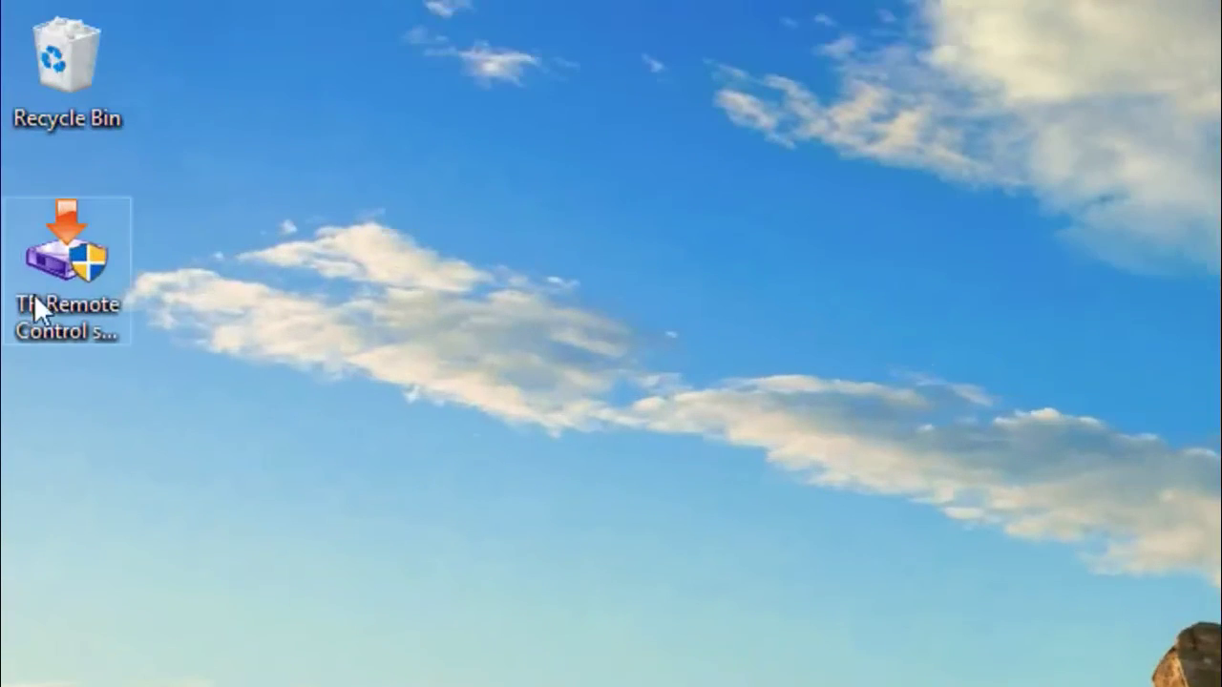
Reposition the TR Remote Control setup icon on the desktop and inspect its Properties
left_click_drag(33, 294, 306, 295)
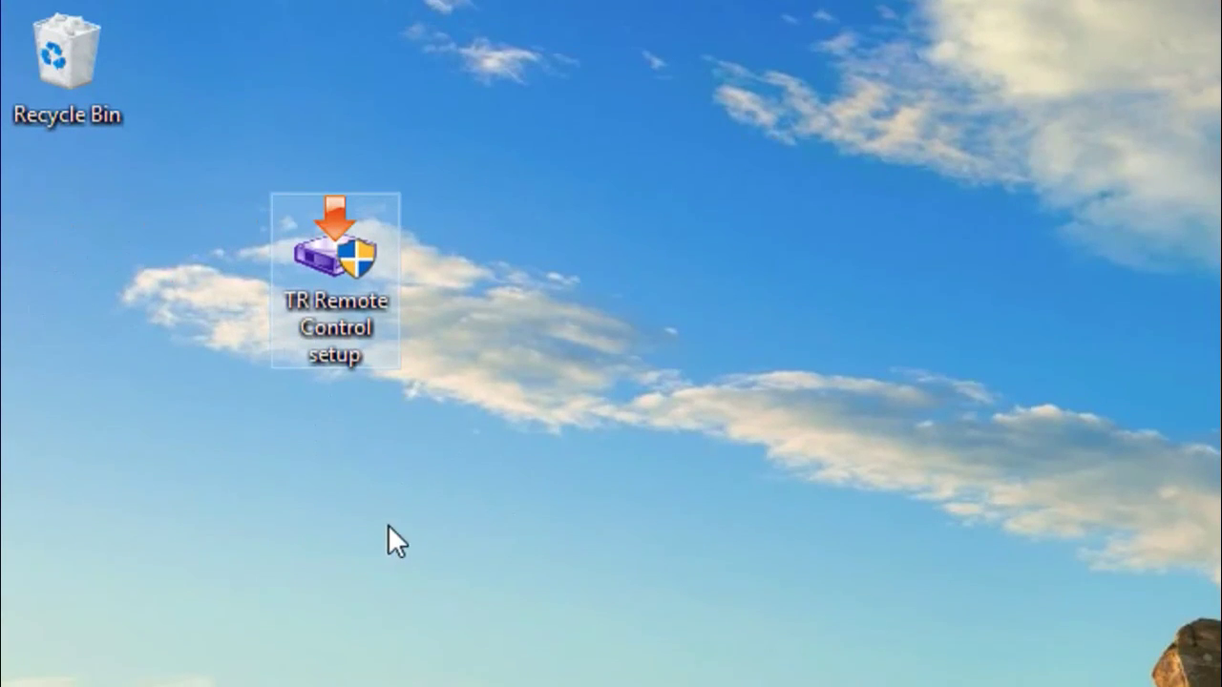
right_click(388, 315)
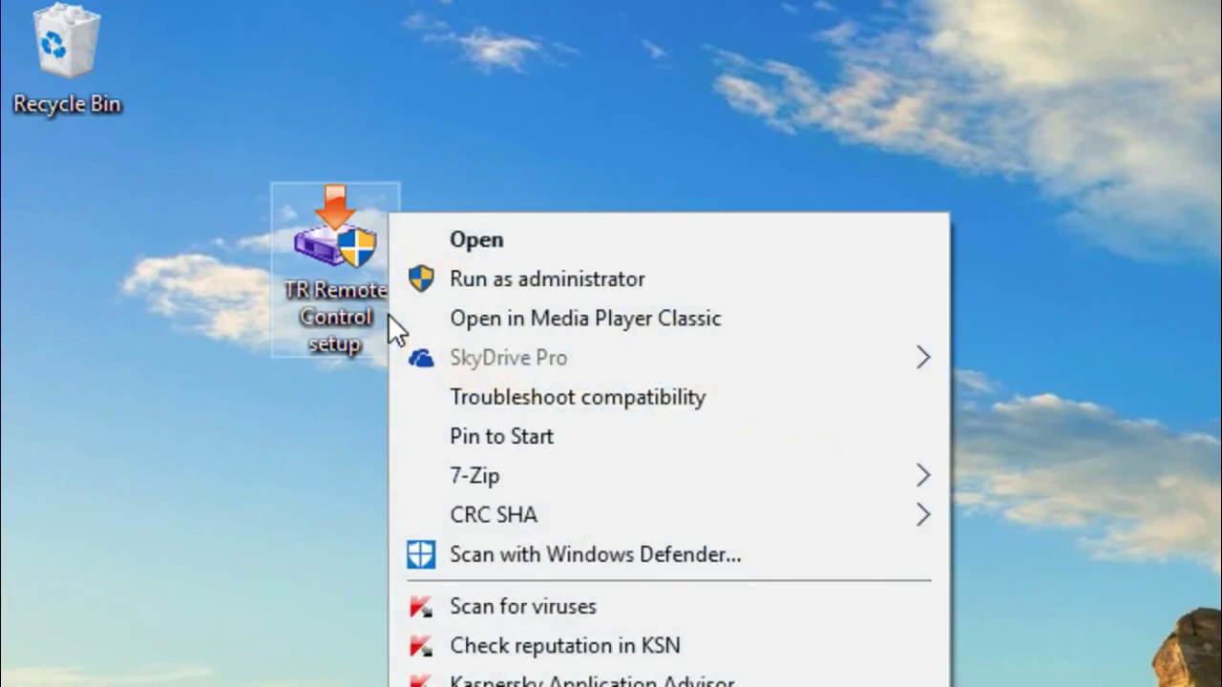
left_click(487, 590)
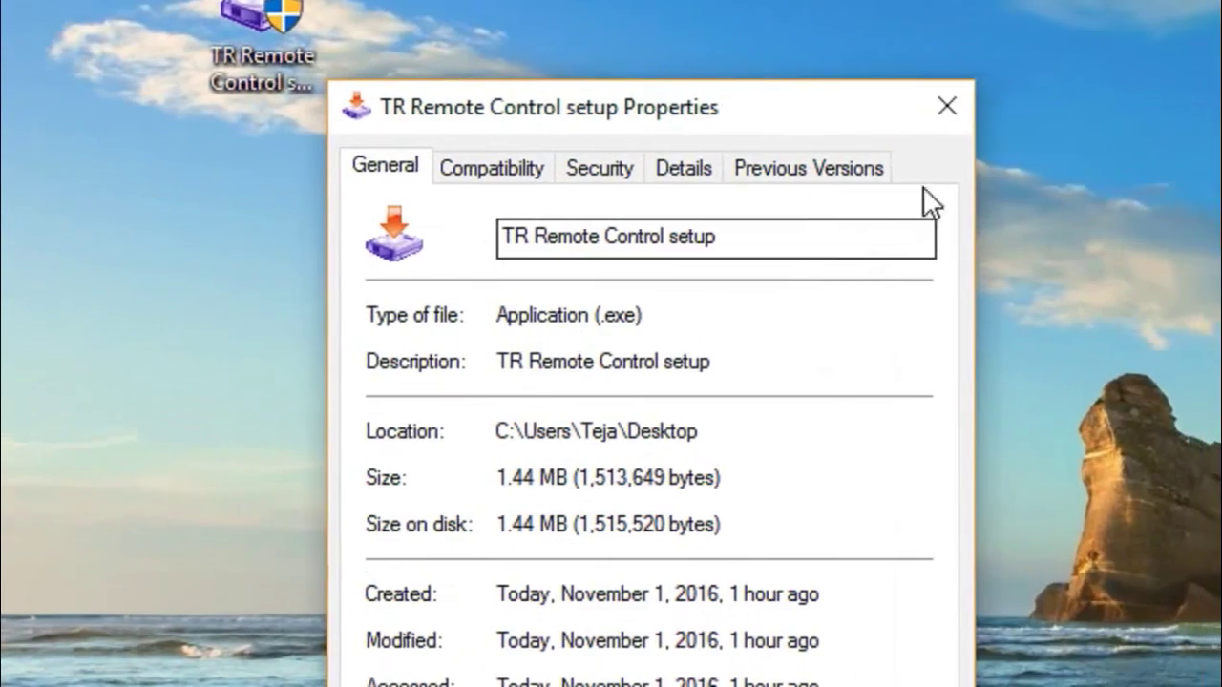
left_click(666, 144)
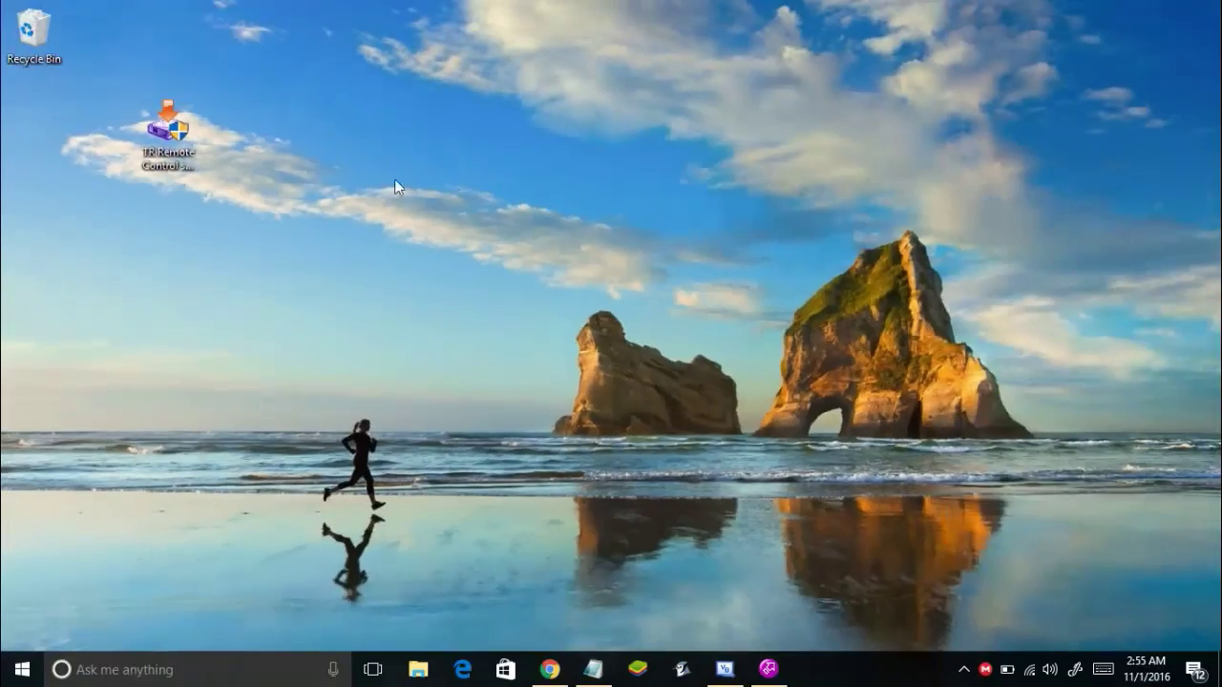
left_click_drag(175, 124, 310, 124)
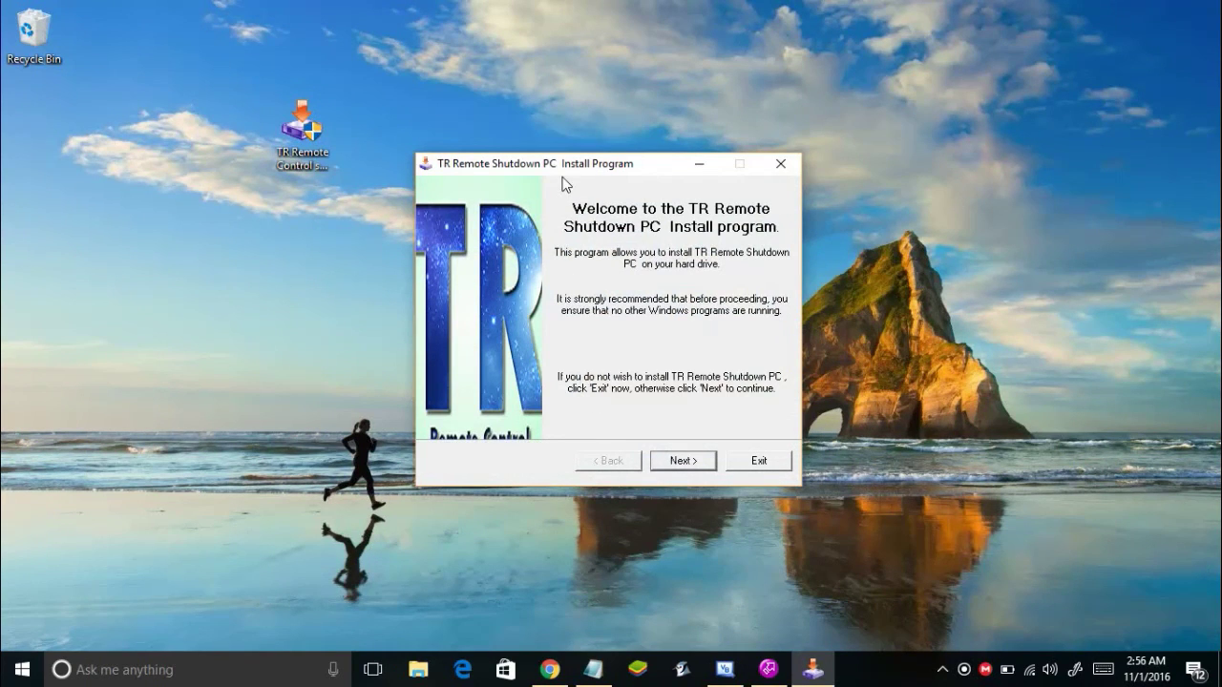
Install TR Remote Shutdown PC to the default C:\Program Files (x86)\TR Remote Shutdown PC folder
left_click(688, 460)
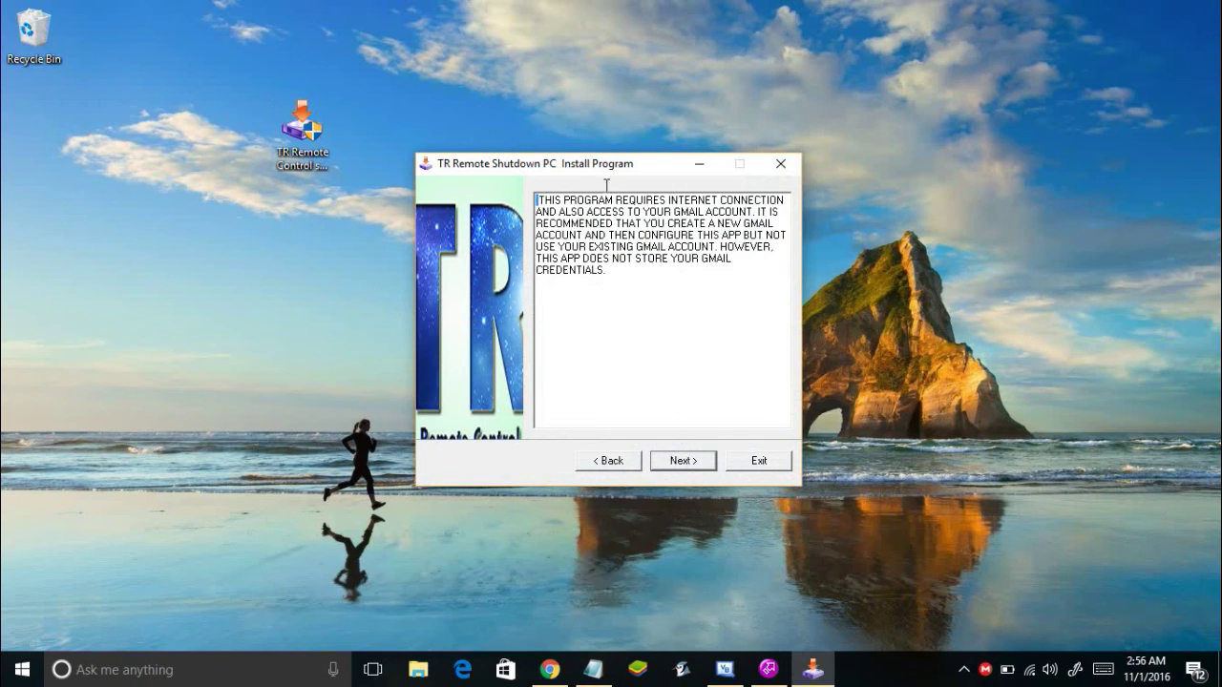
left_click_drag(539, 200, 752, 212)
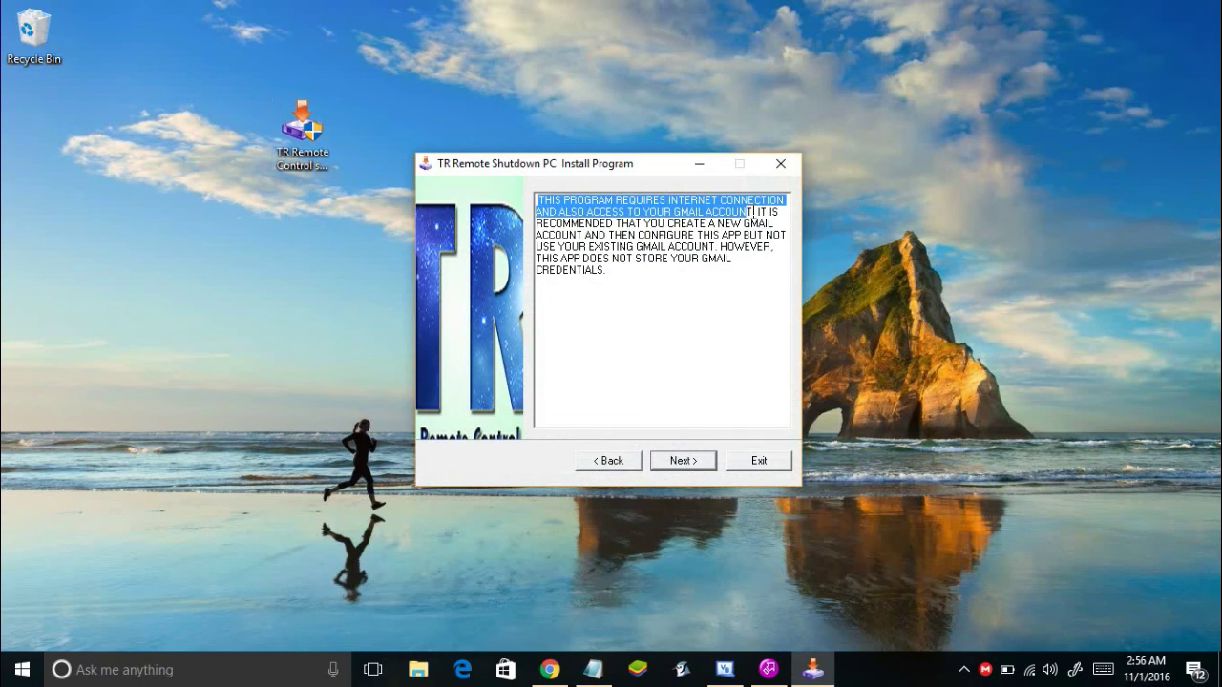
left_click_drag(752, 212, 753, 248)
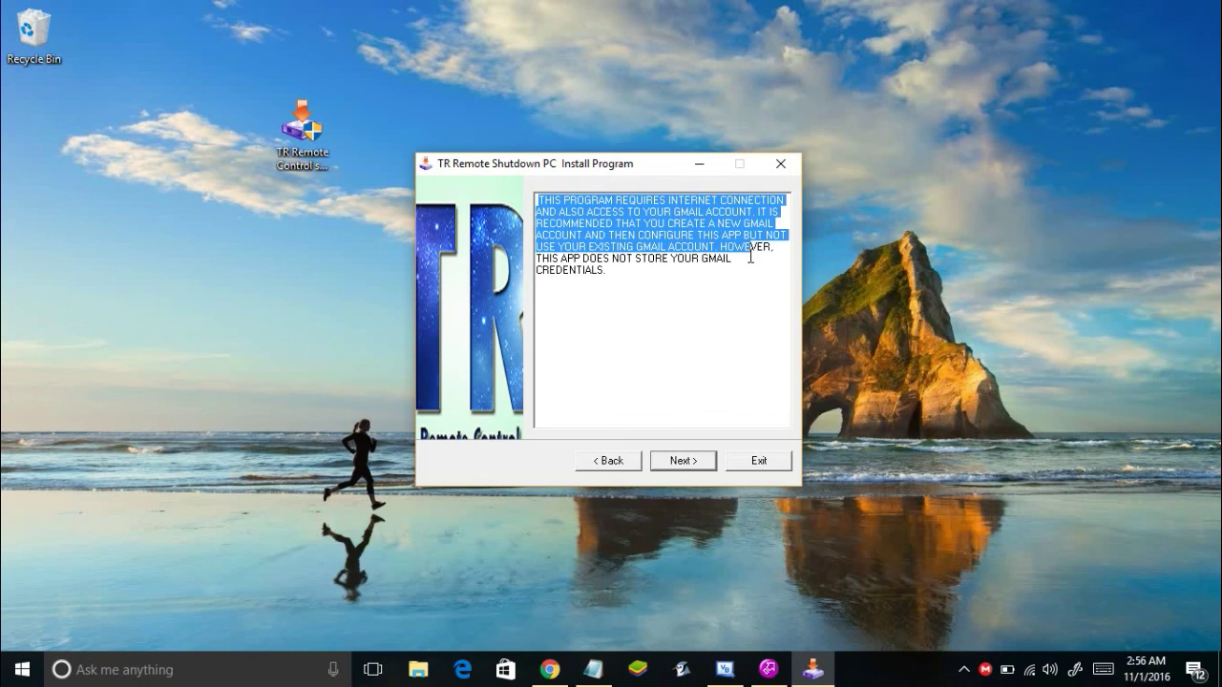
left_click(732, 258)
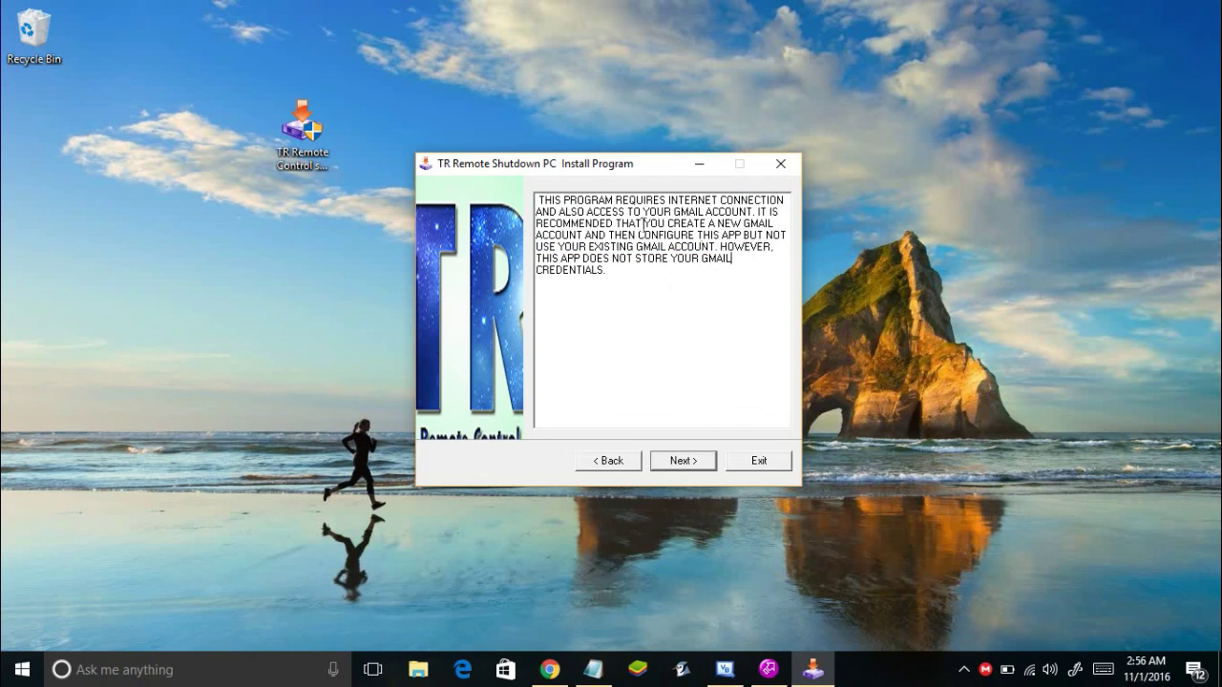
left_click_drag(544, 207, 611, 272)
left_click(696, 279)
left_click(682, 465)
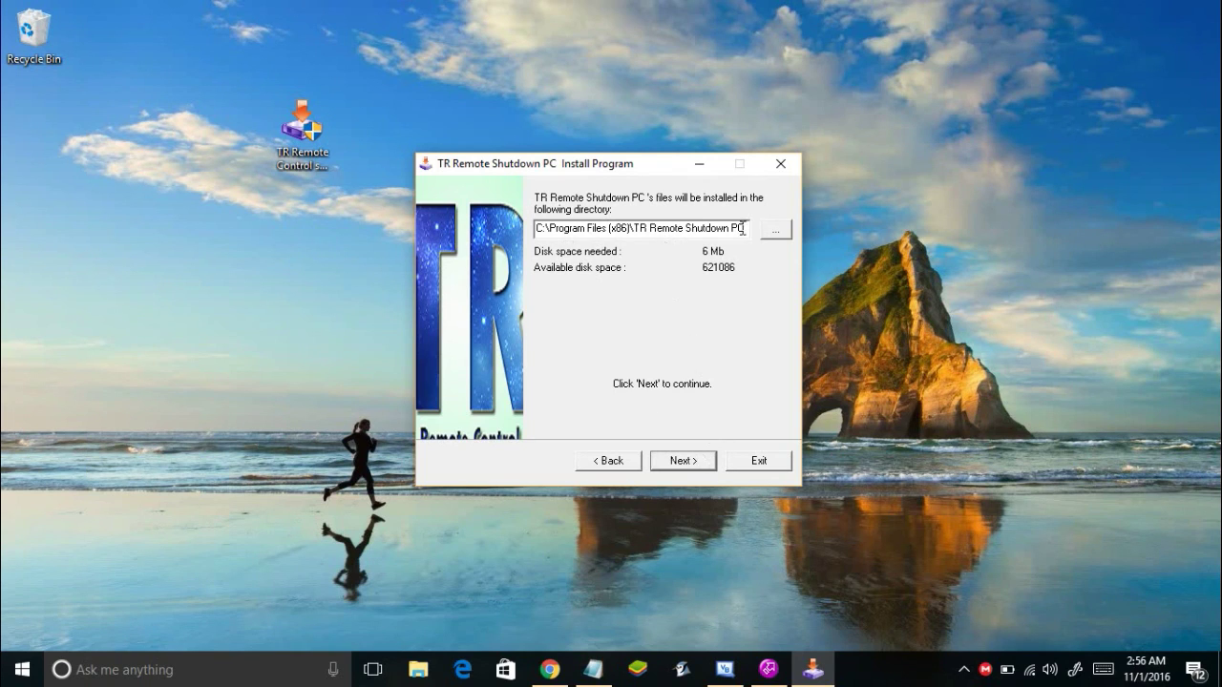
left_click(674, 463)
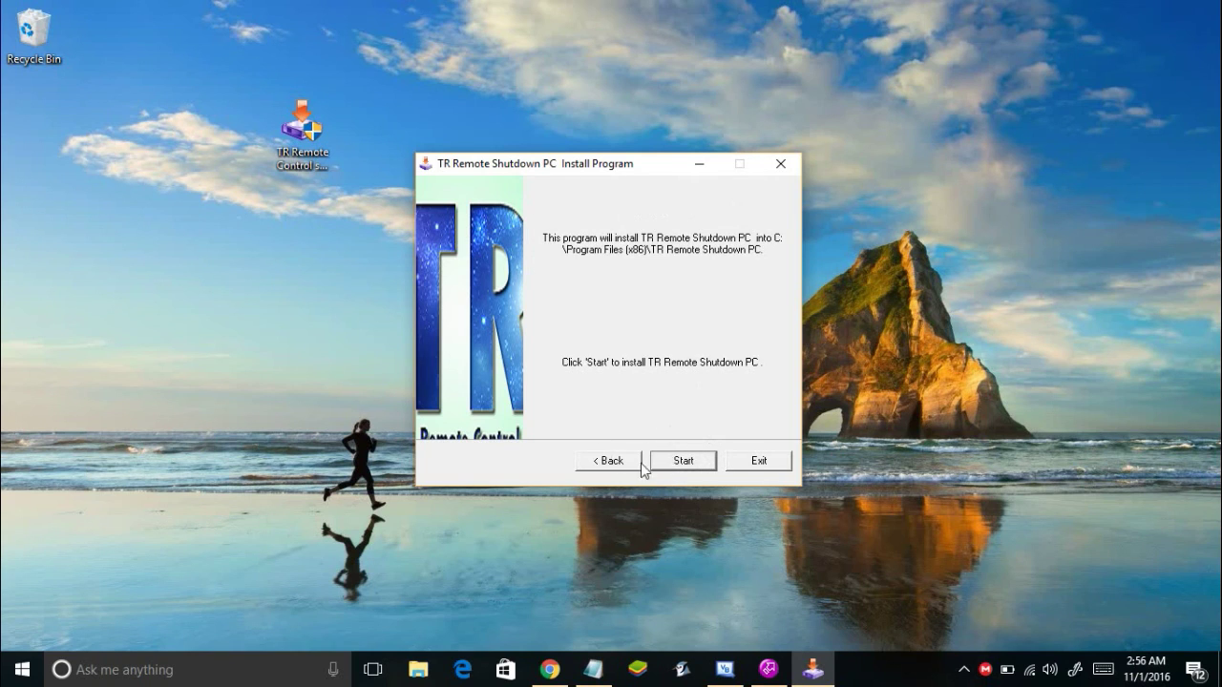
left_click(668, 465)
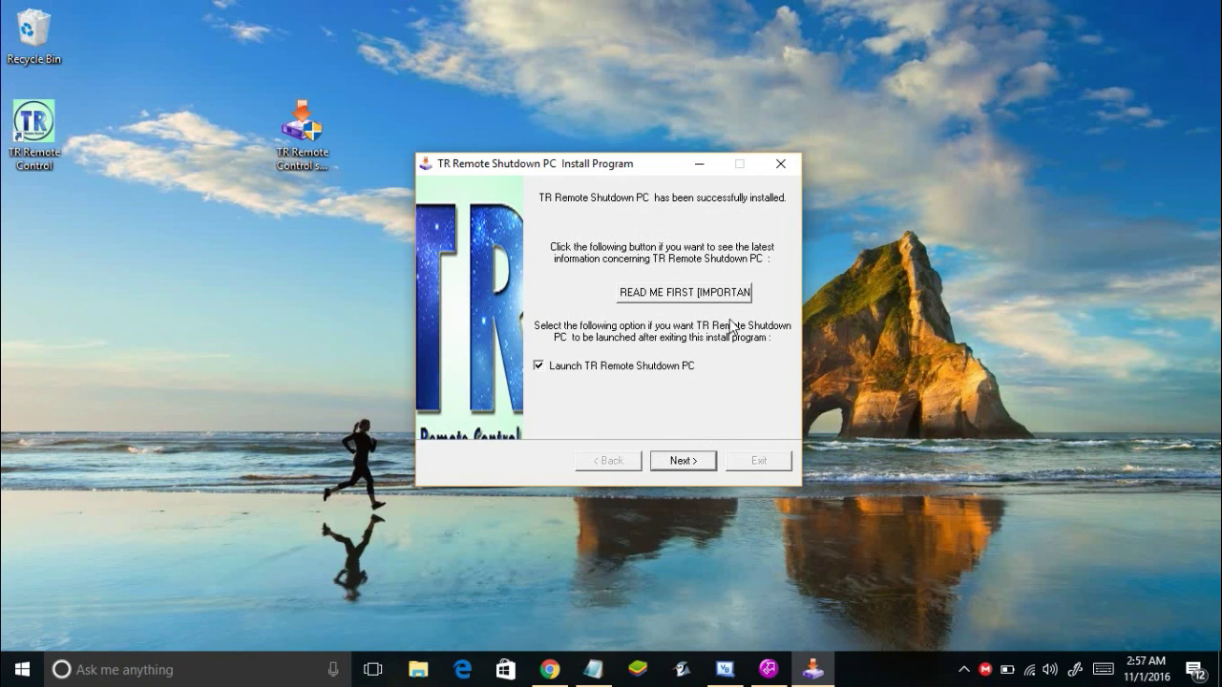
Open the READ ME FIRST notes maximized in Notepad, read to the end, and close them
left_click(655, 292)
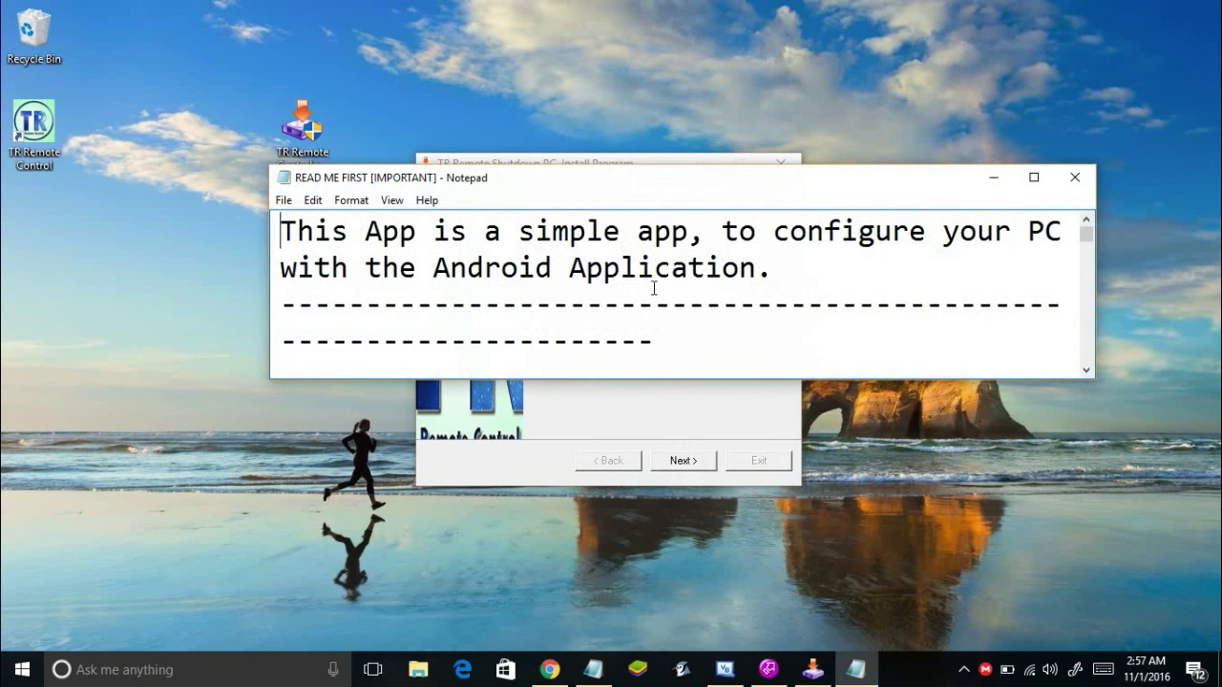
double_click(464, 178)
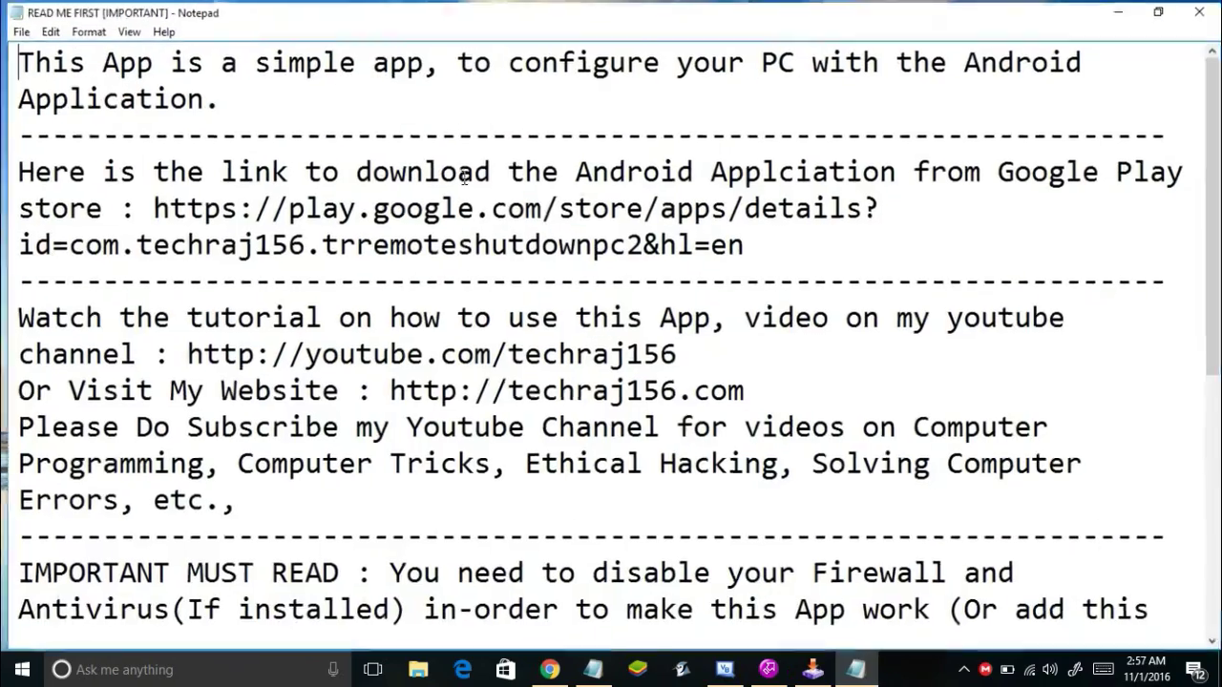
mouse_move(1214, 276)
left_mouse_down()
mouse_move(1212, 556)
mouse_move(1197, 286)
left_mouse_up()
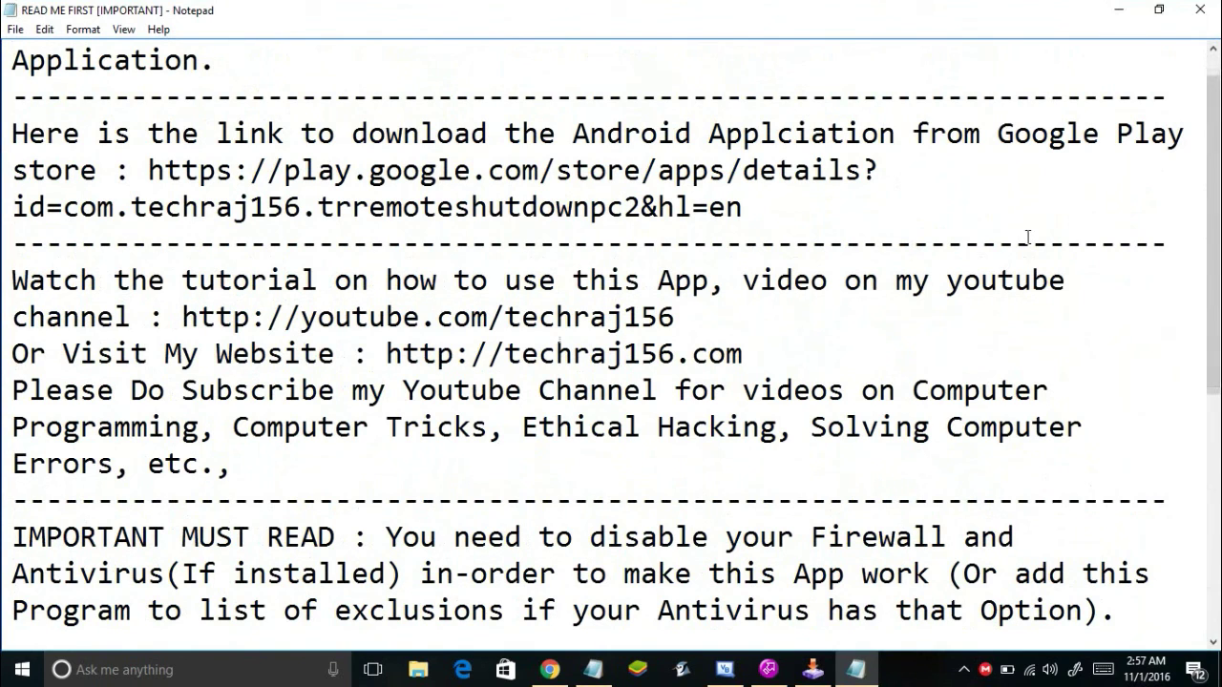
left_click(1201, 9)
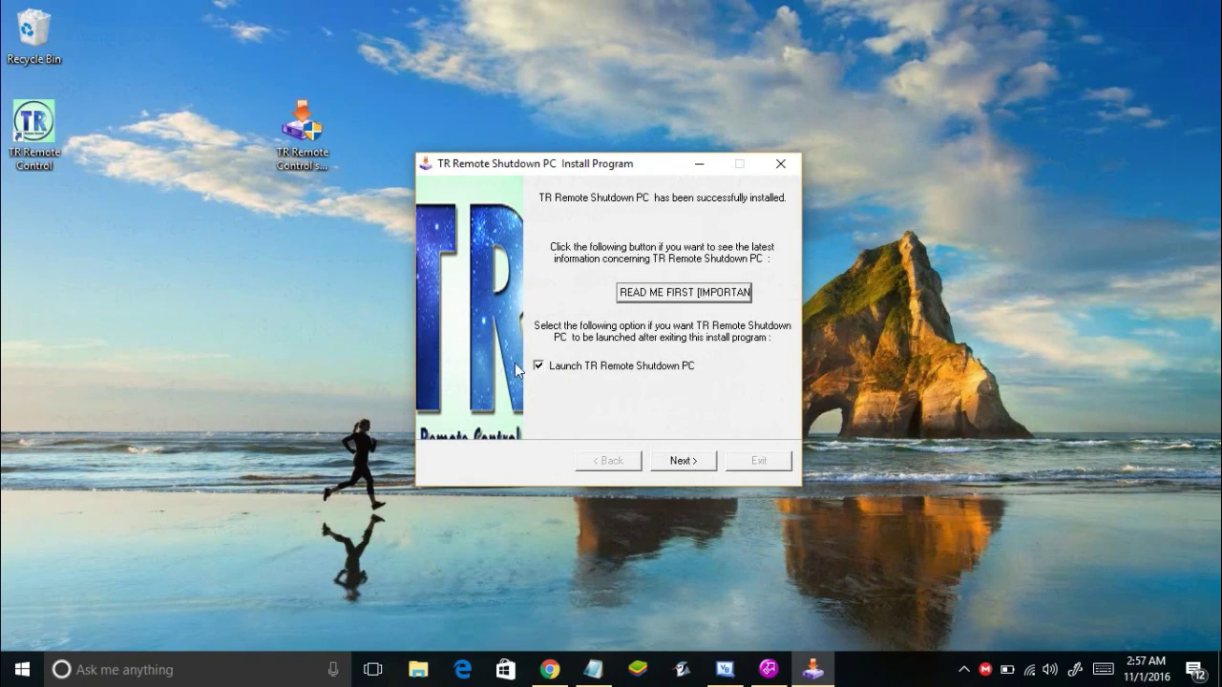
Exit the installer so TR Remote Control starts at its Create a Password dialog
left_click(686, 462)
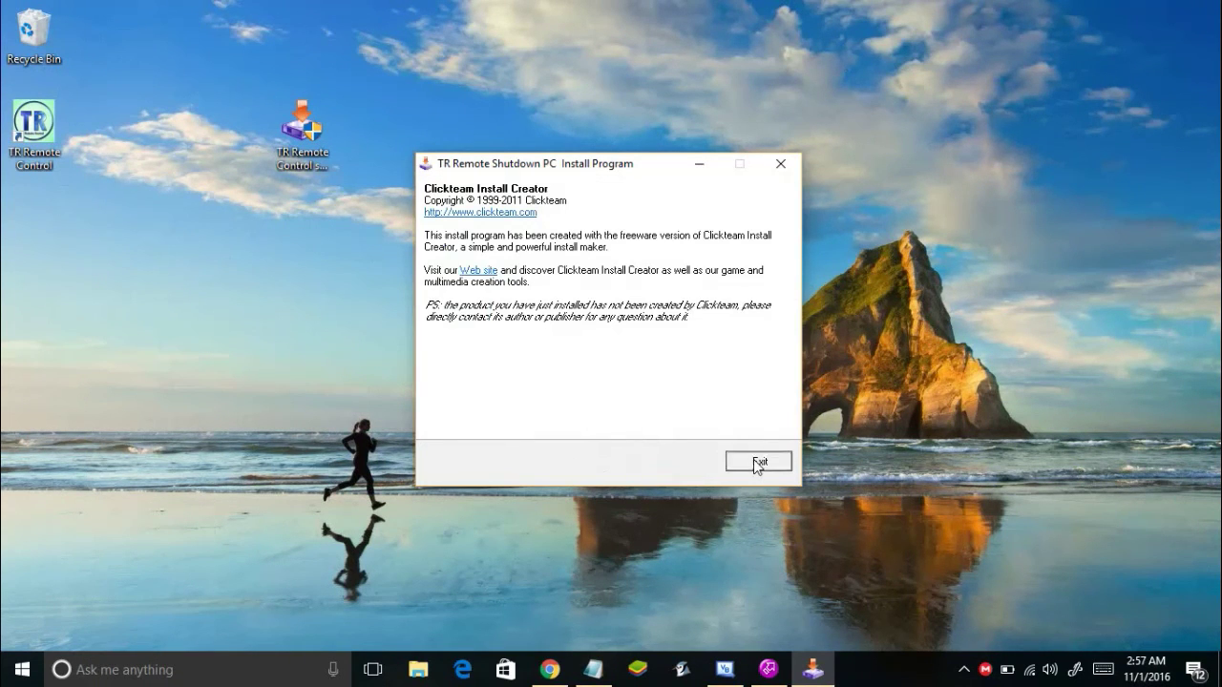
left_click(753, 464)
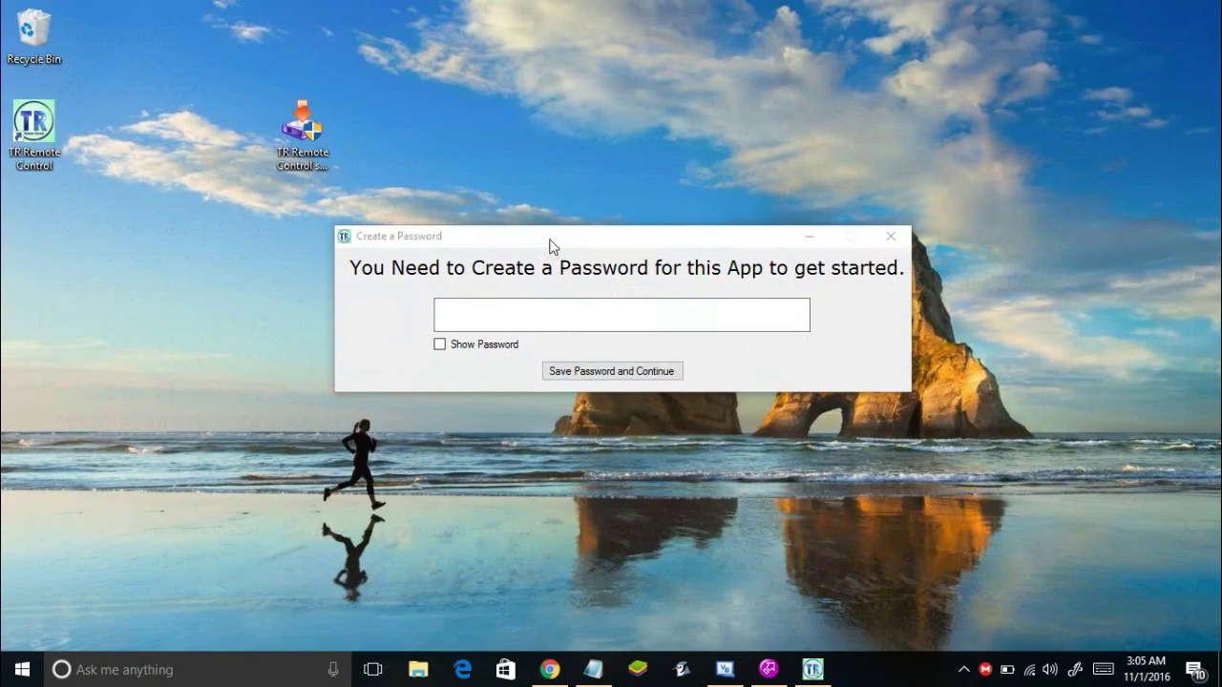
left_click_drag(550, 247, 534, 247)
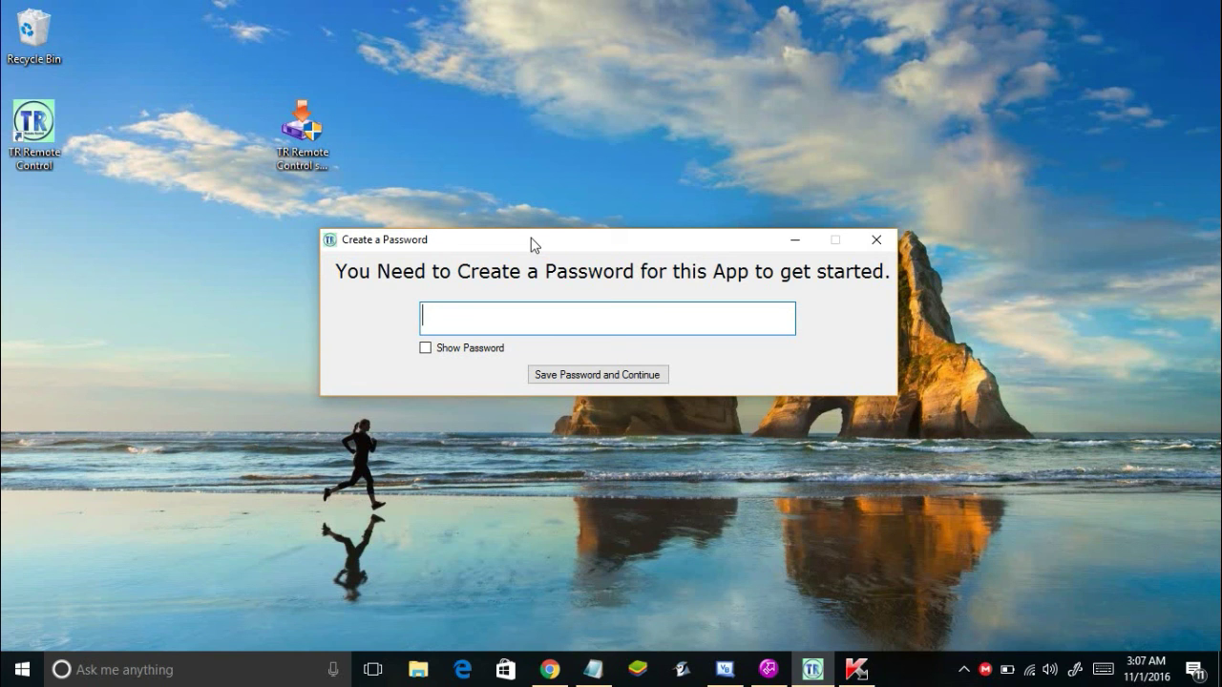
Search 'fire' from the Start menu and open the Windows Firewall control panel
left_click(3, 676)
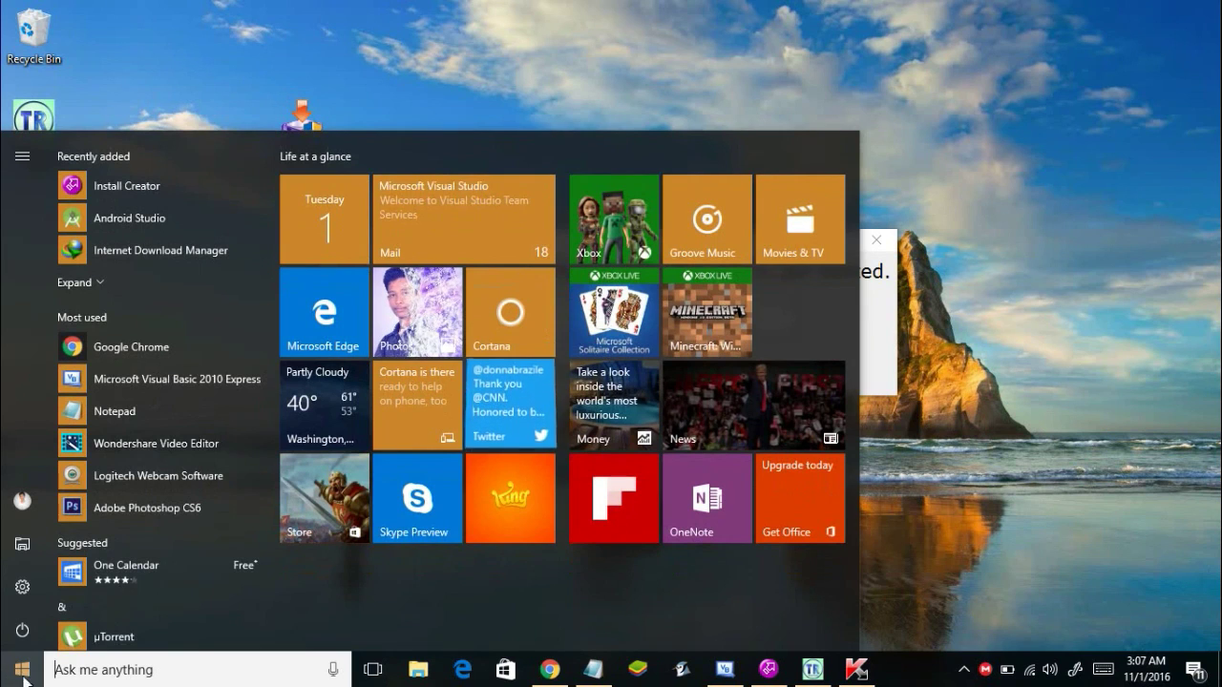
type("fire")
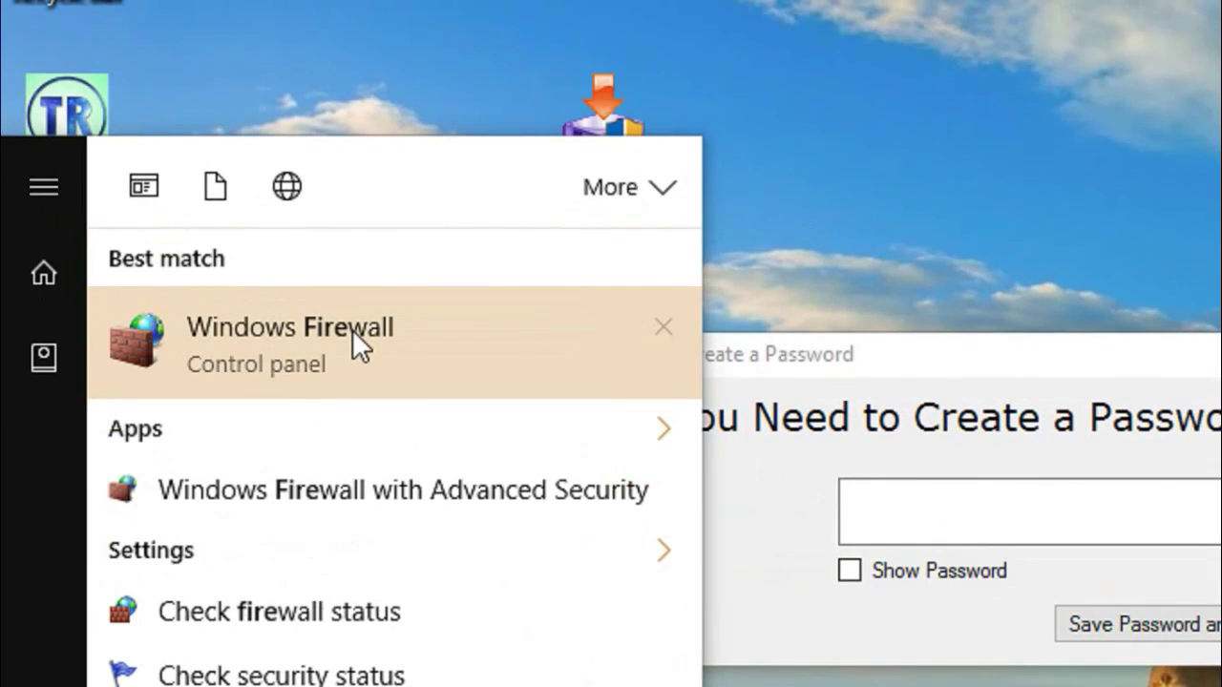
left_click(352, 330)
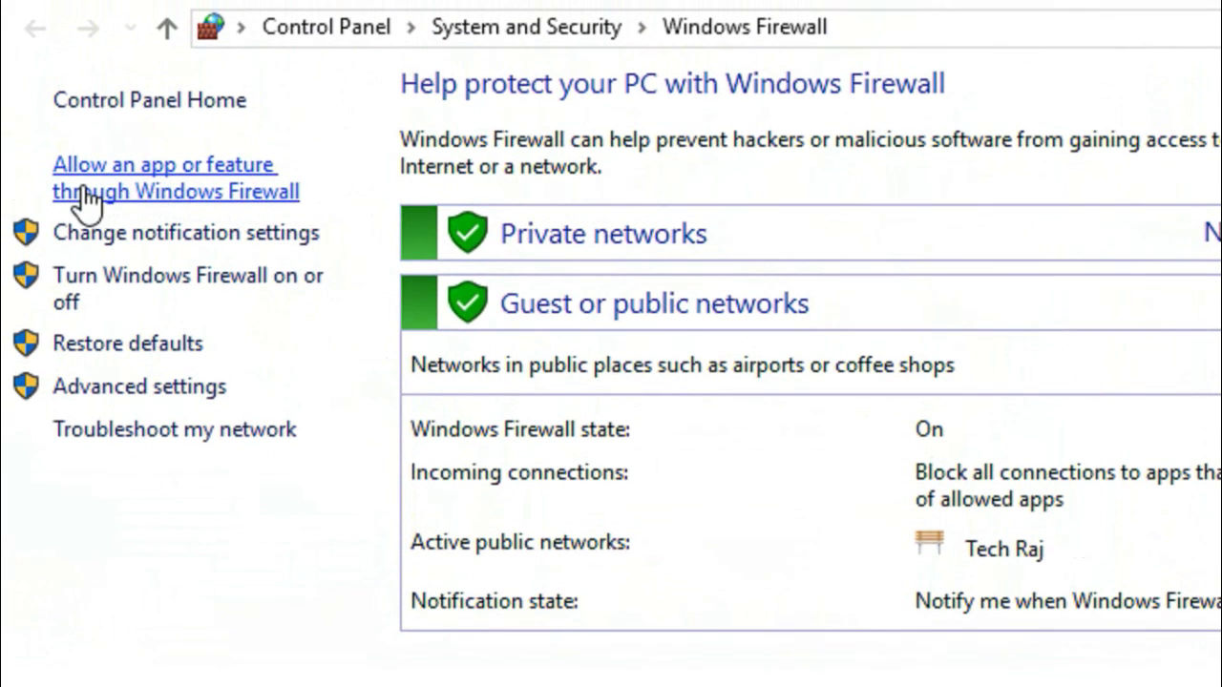
Unlock the firewall's allowed-apps list with Change settings and start adding another app
left_click(159, 192)
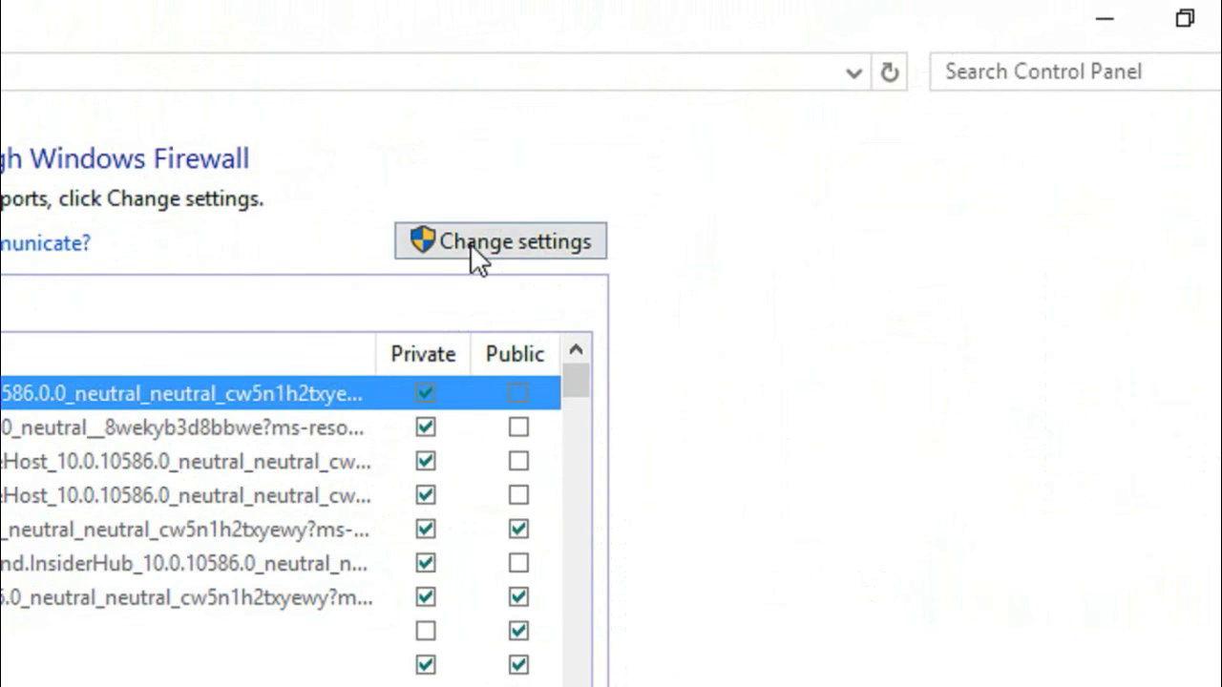
left_click(797, 121)
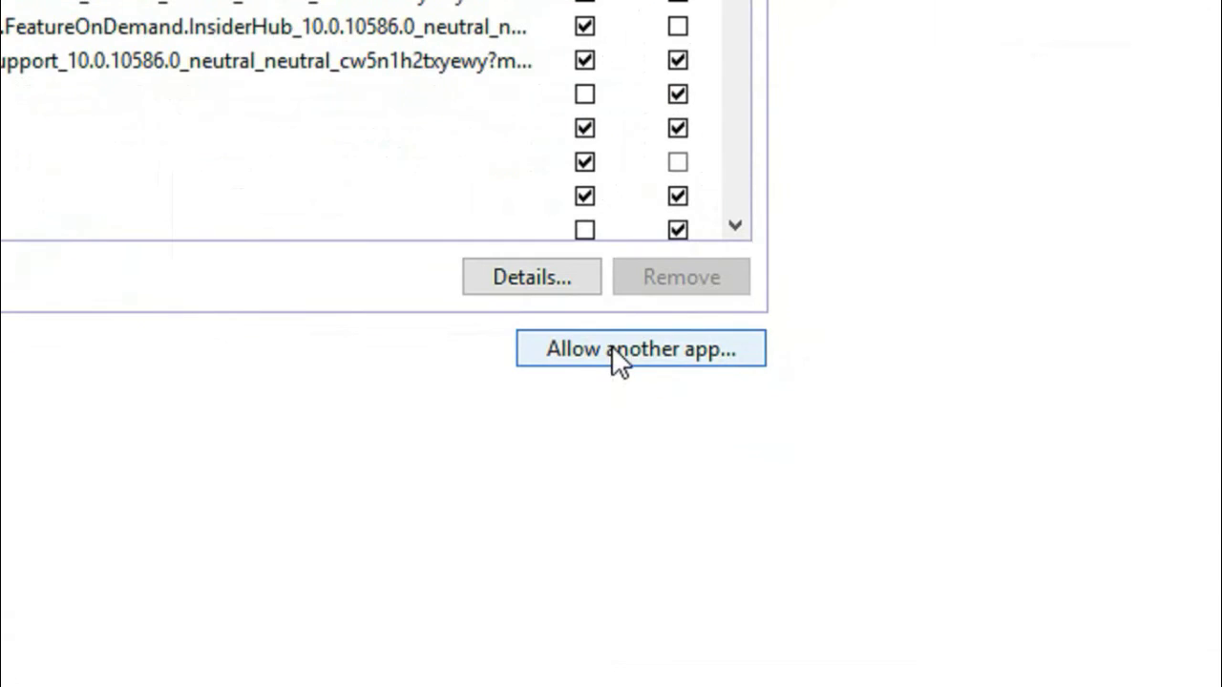
left_click(574, 350)
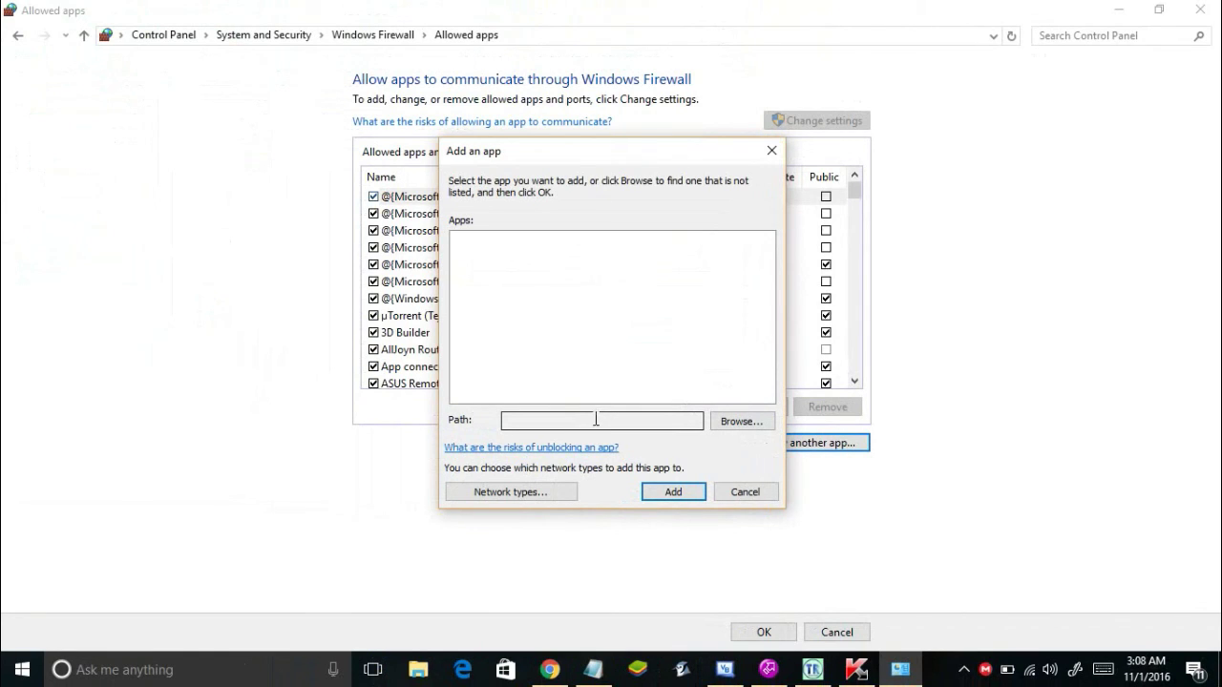
Browse to C:\Program Files (x86)\TR Remote Shutdown PC and choose TR Remote Control
left_click(731, 425)
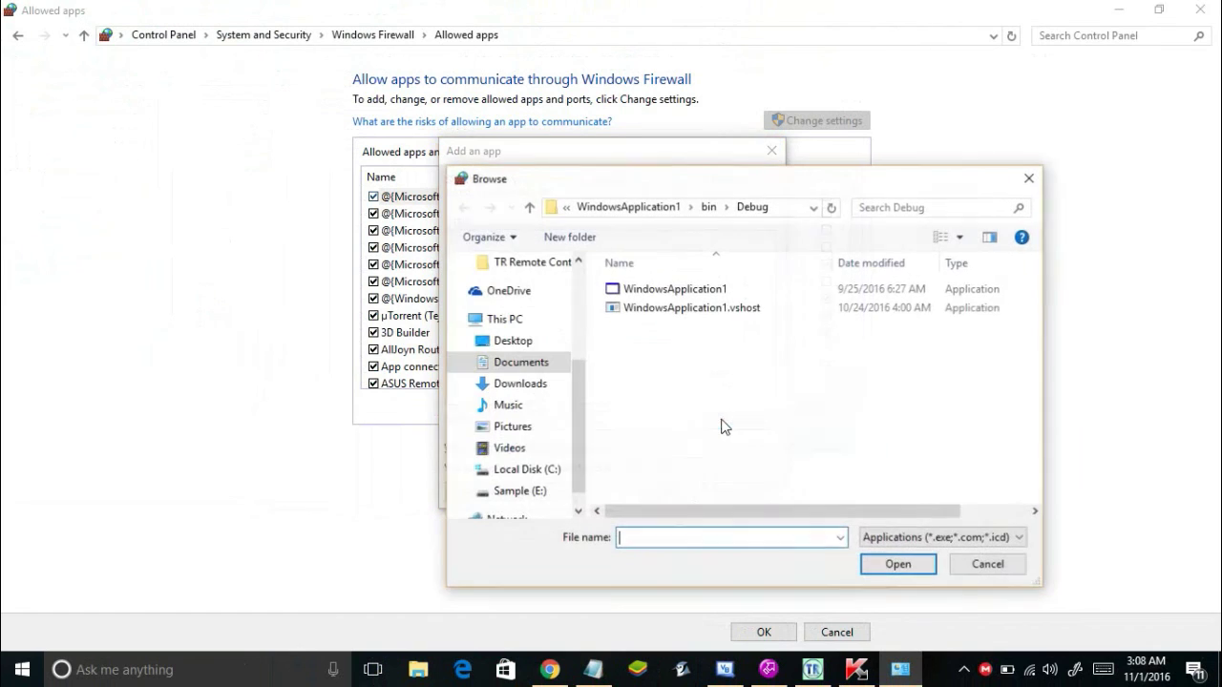
left_click(539, 469)
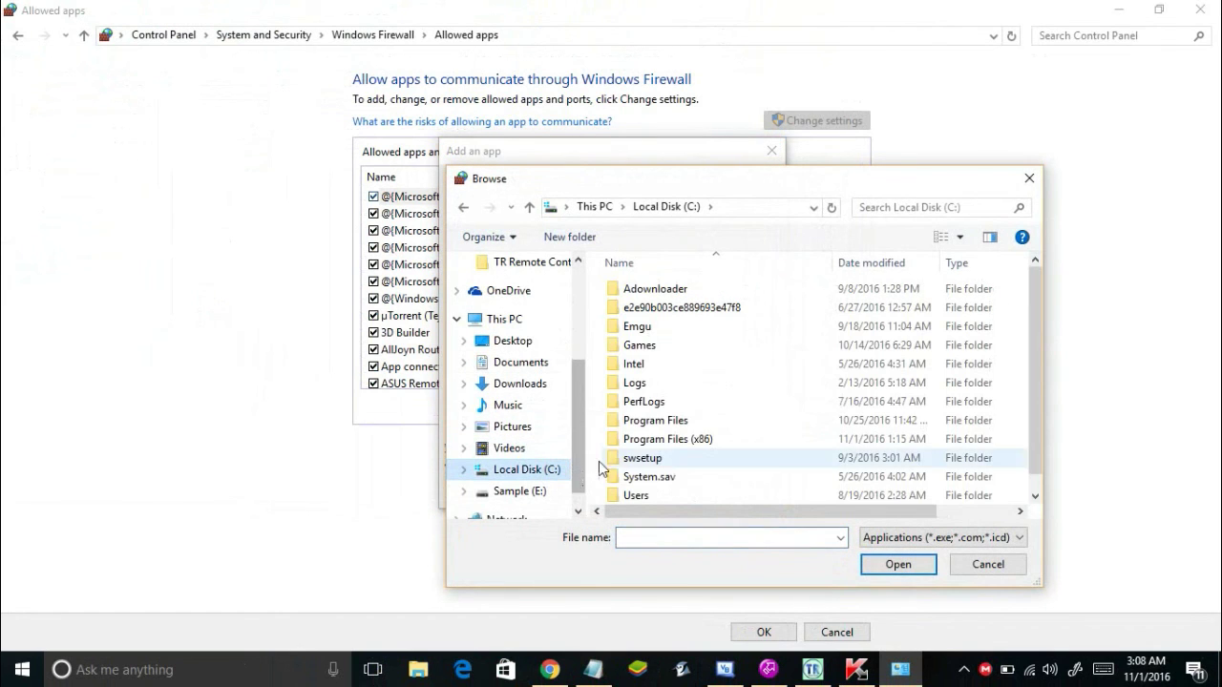
double_click(700, 447)
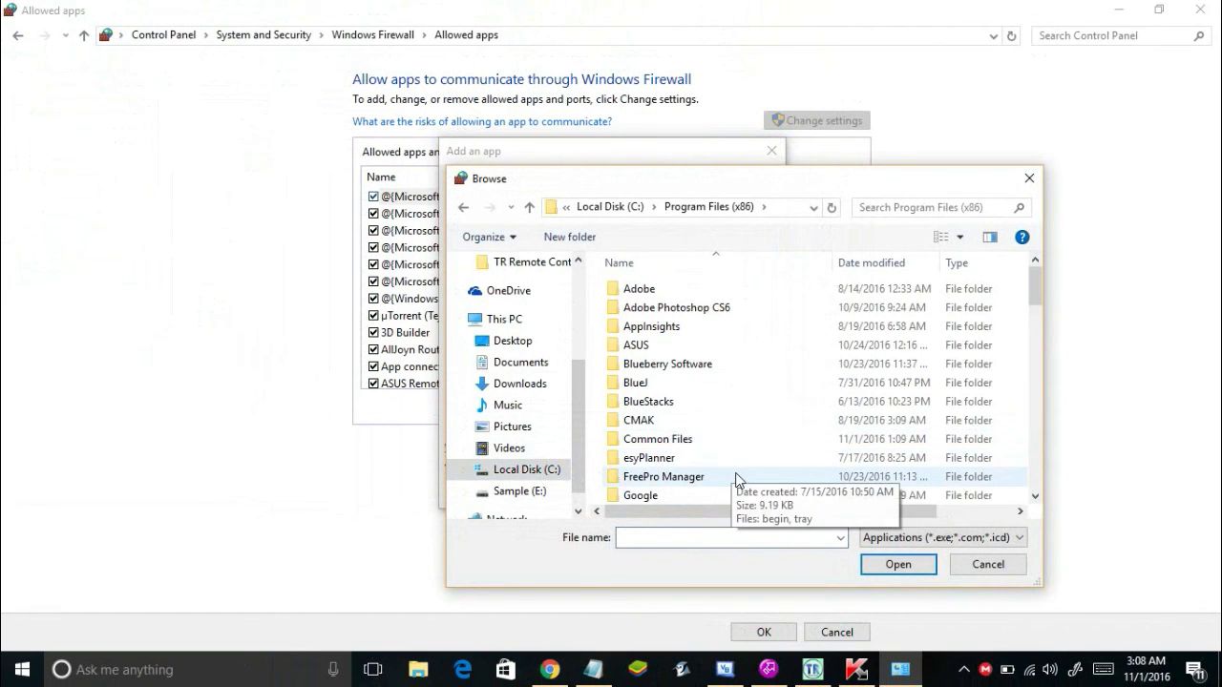
scroll(736, 475, "down", 10)
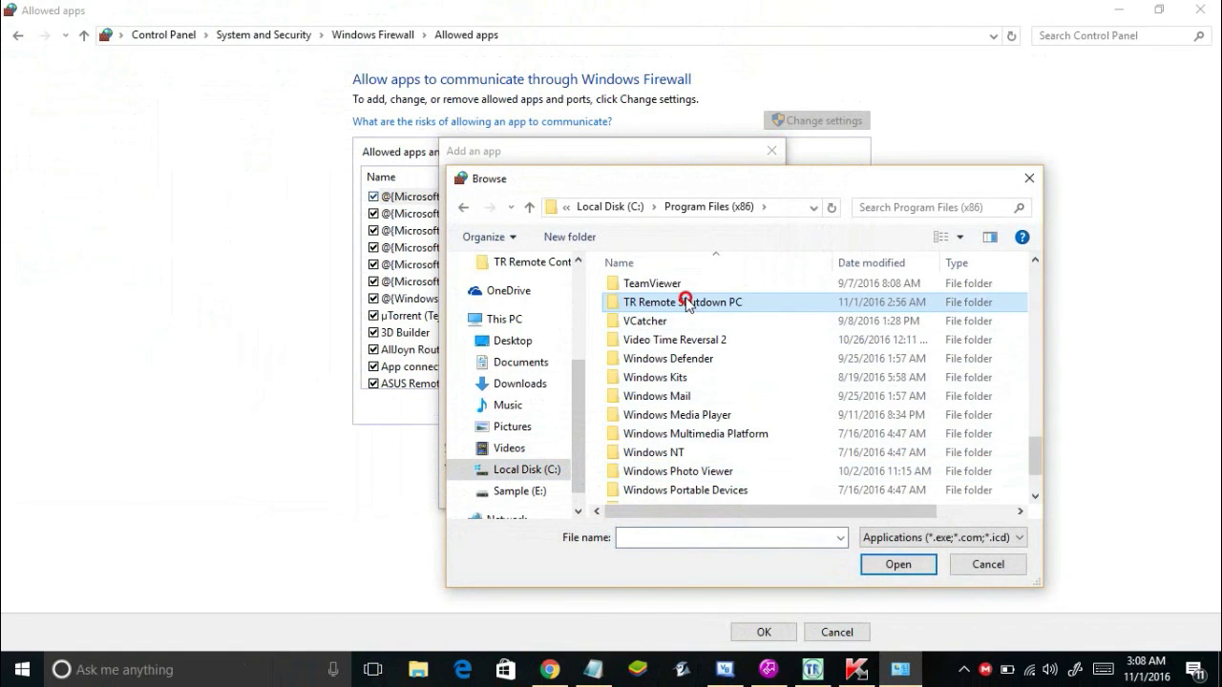
double_click(686, 301)
left_click(632, 291)
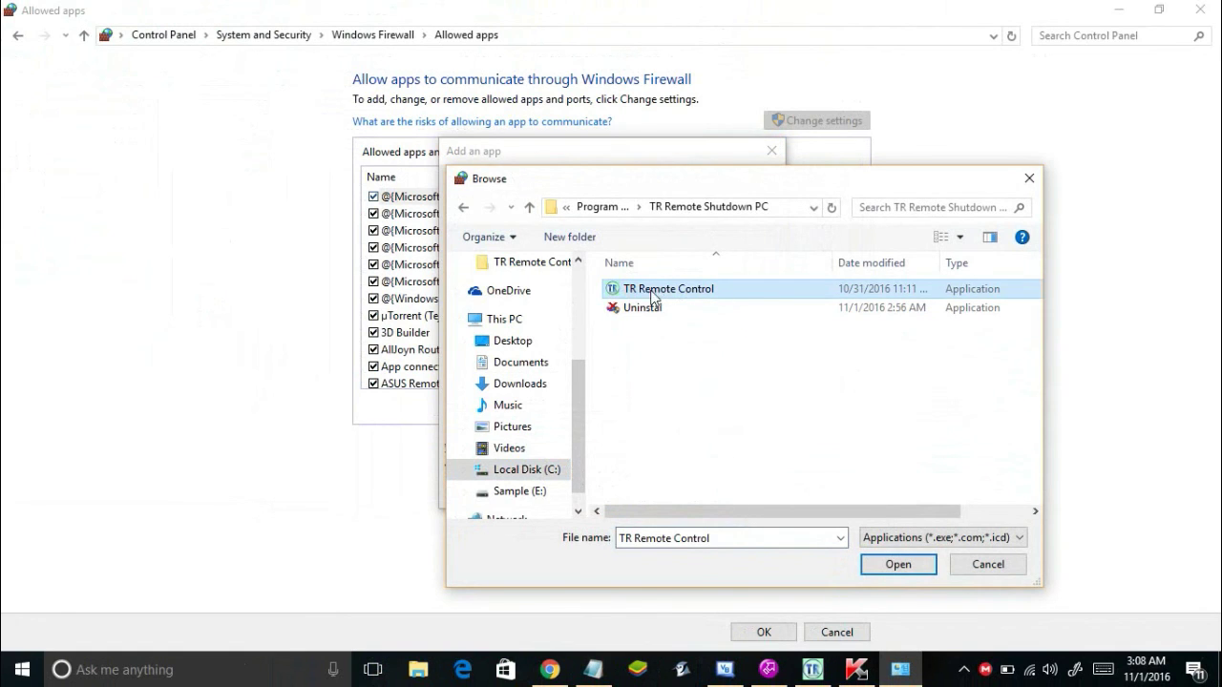
double_click(619, 290)
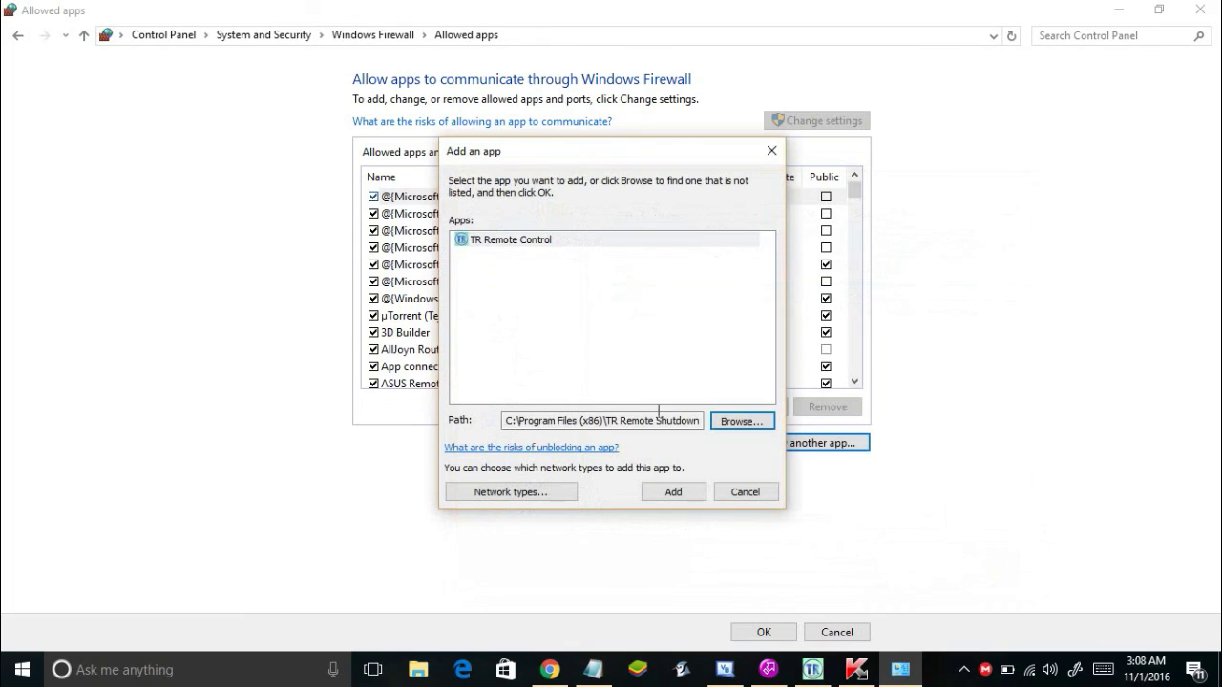
Add TR Remote Control to the allowed apps list and save the change with OK
left_click(671, 491)
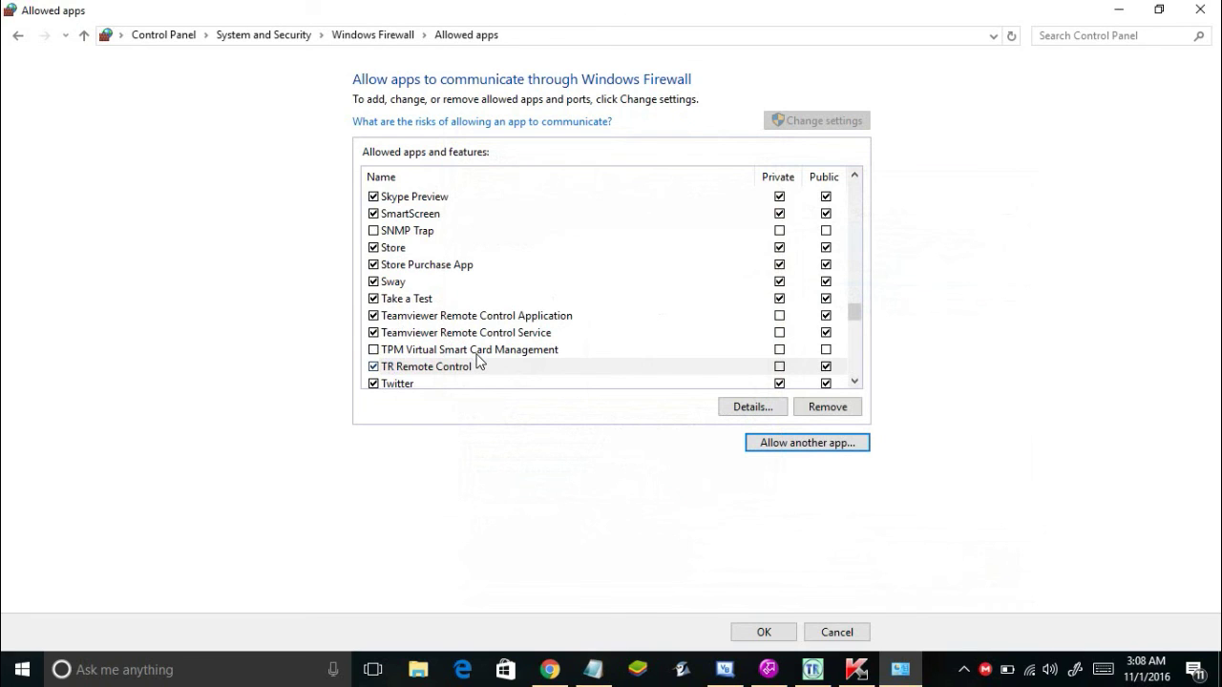
scroll(478, 359, "down", 1)
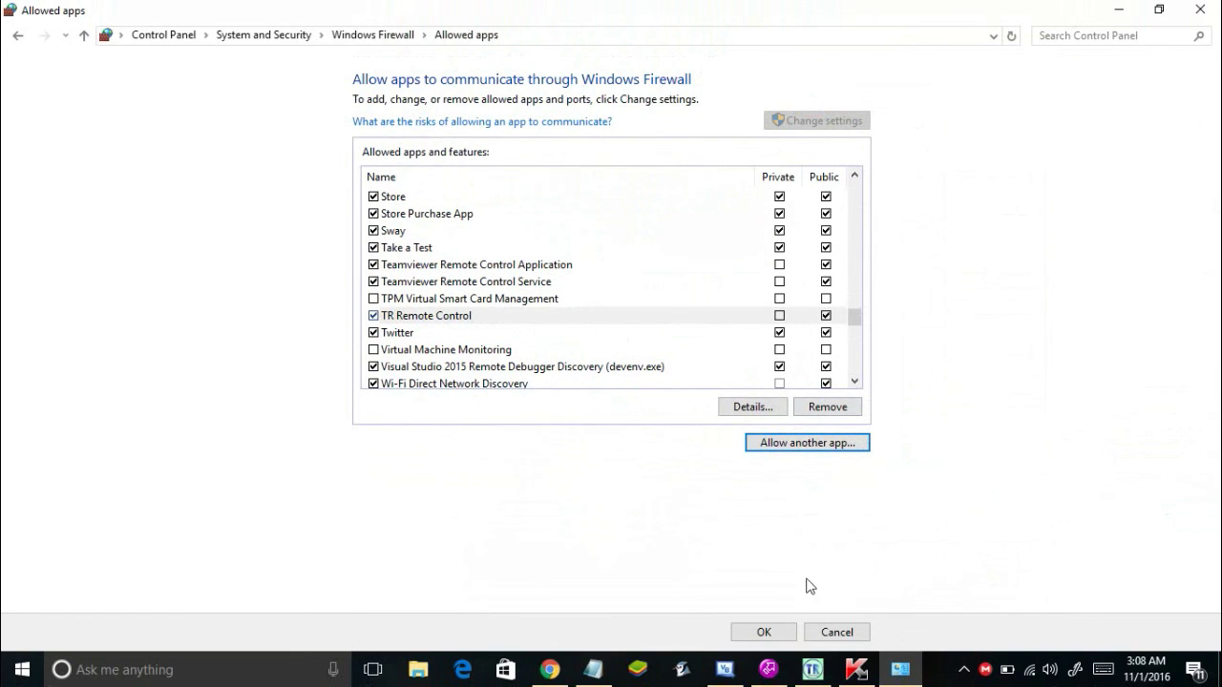
left_click(757, 627)
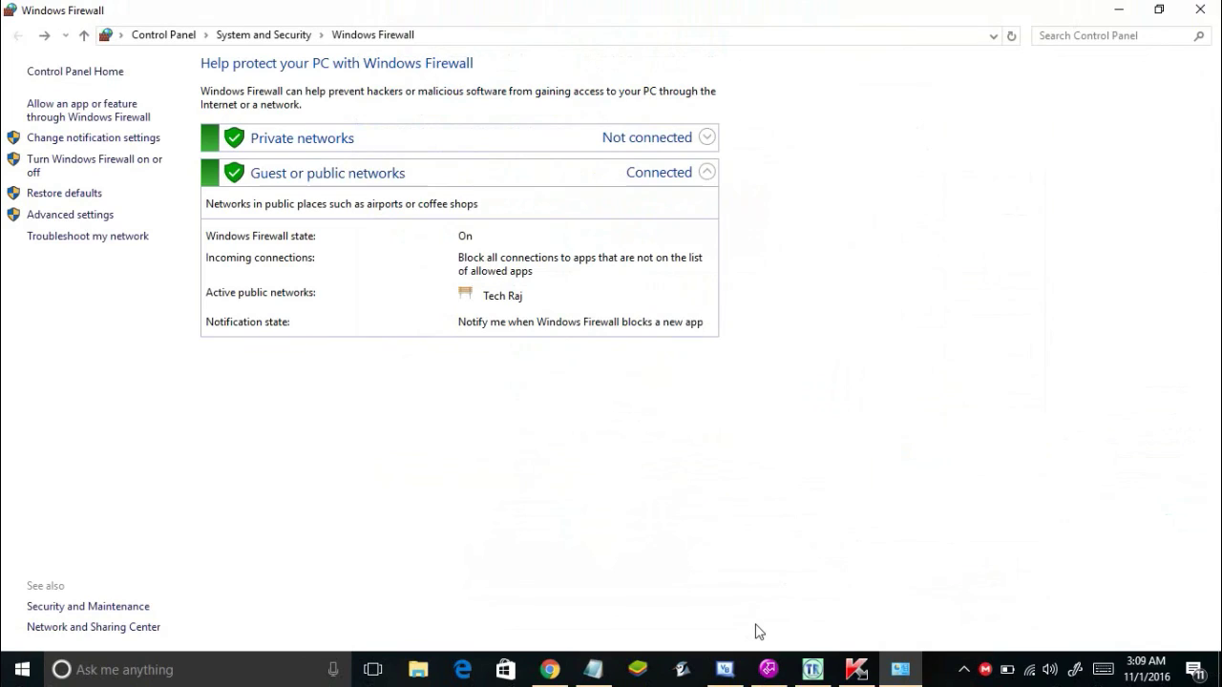
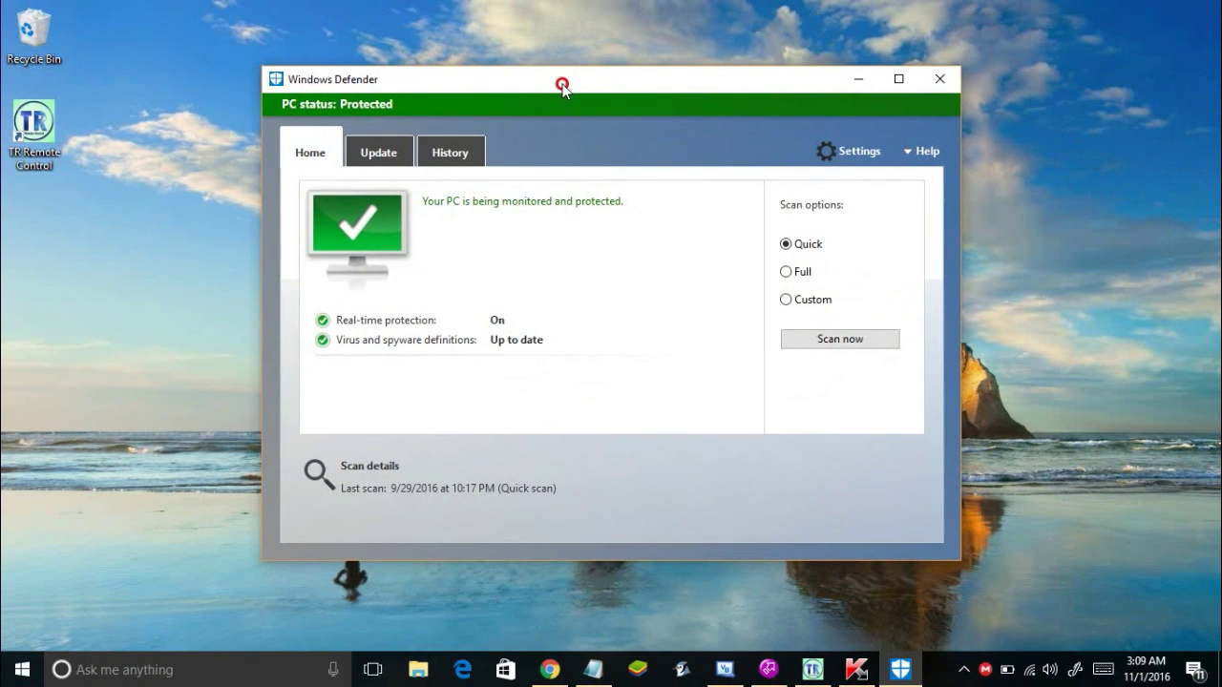
Open Windows Defender's settings, maximized, and reach the Add an exclusion page
left_click_drag(346, 84, 387, 84)
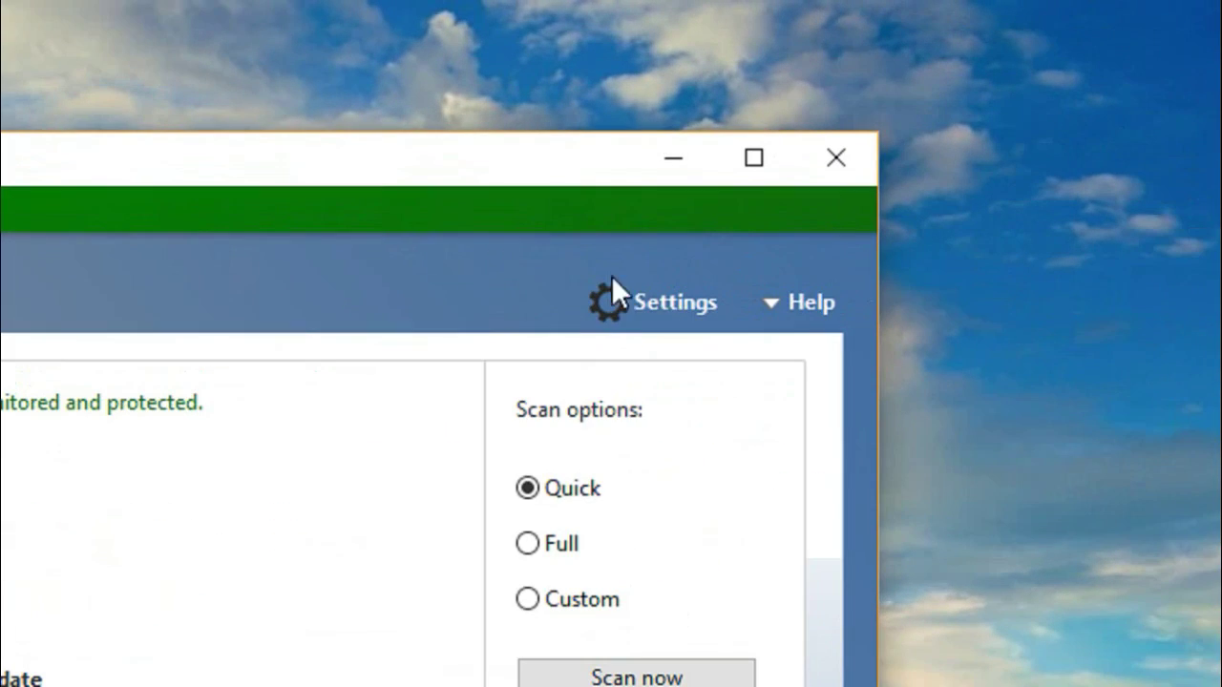
left_click(665, 306)
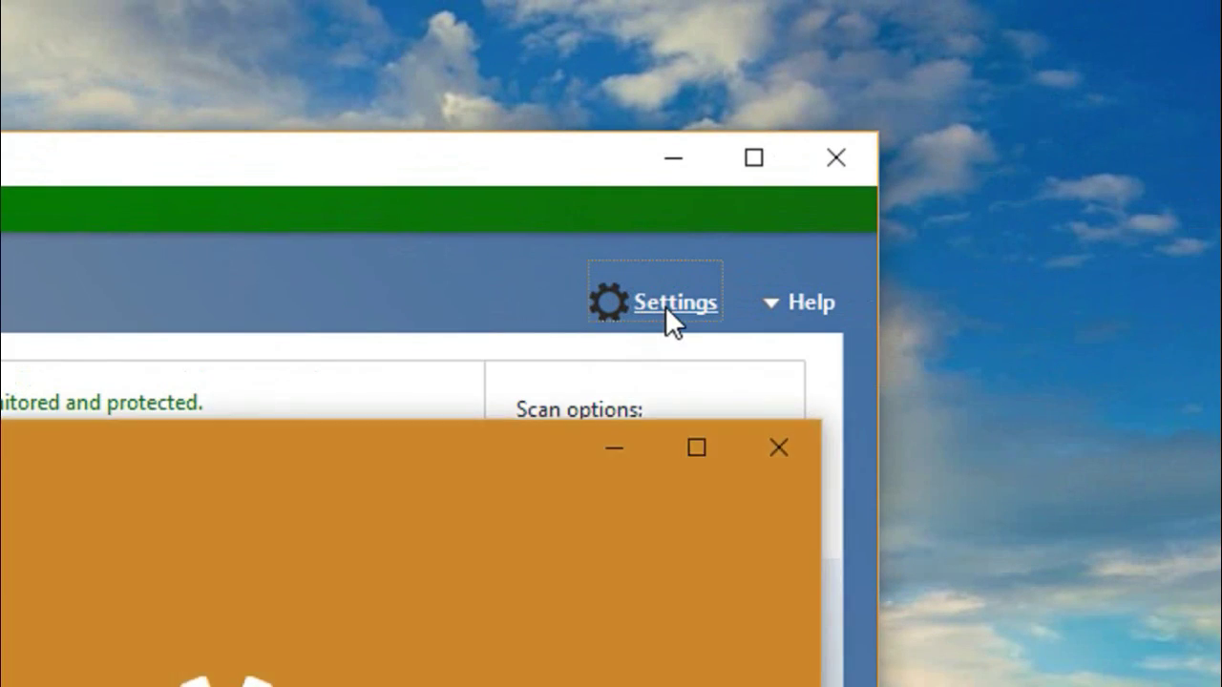
double_click(305, 466)
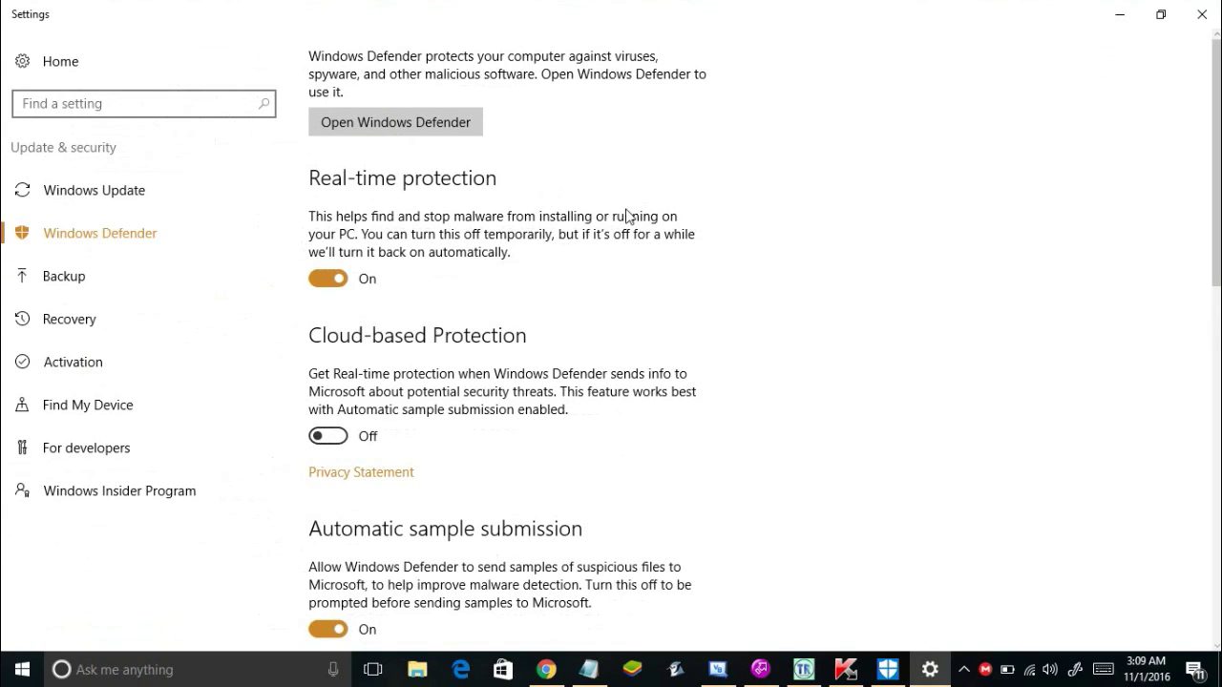
scroll(706, 250, "down", 5)
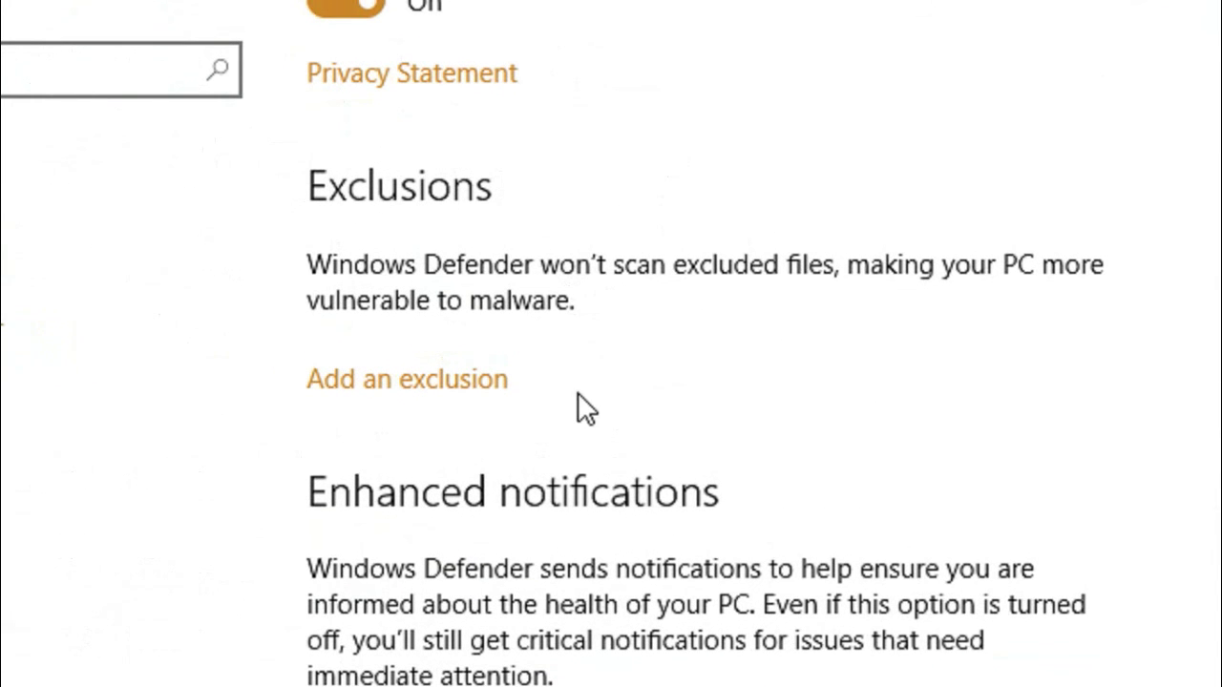
left_click(431, 384)
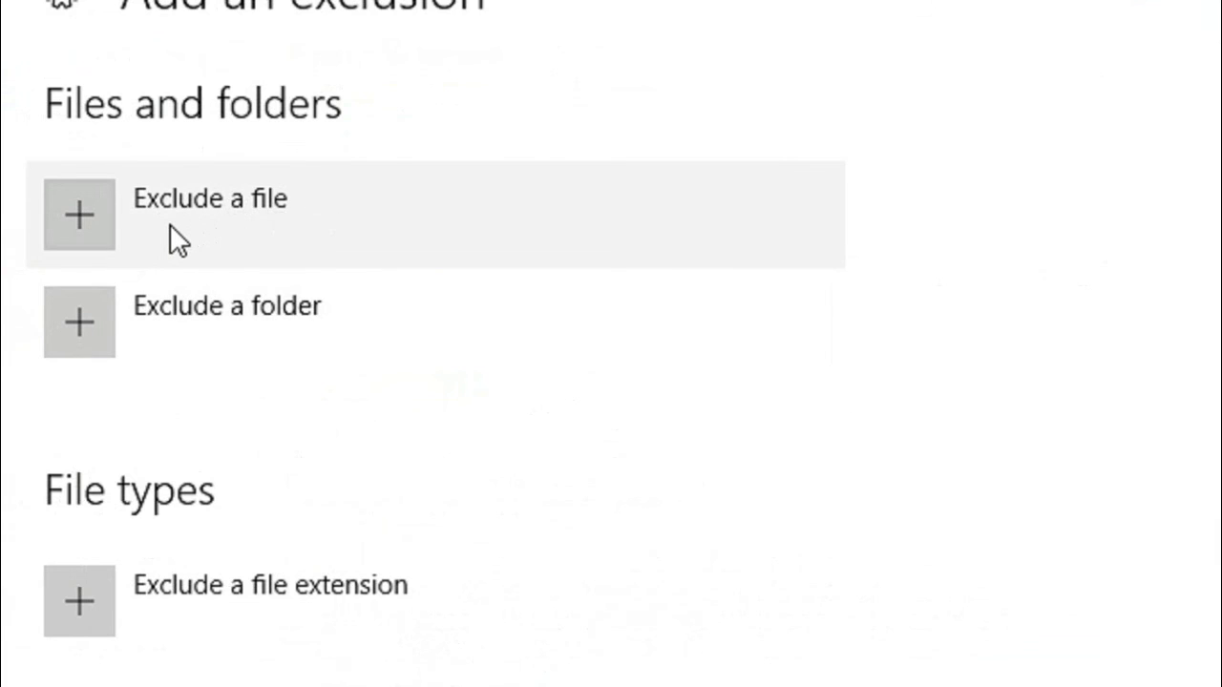
Exclude TR Remote Control from C:\Program Files (x86)\TR Remote Shutdown PC, then close Settings
left_click(170, 225)
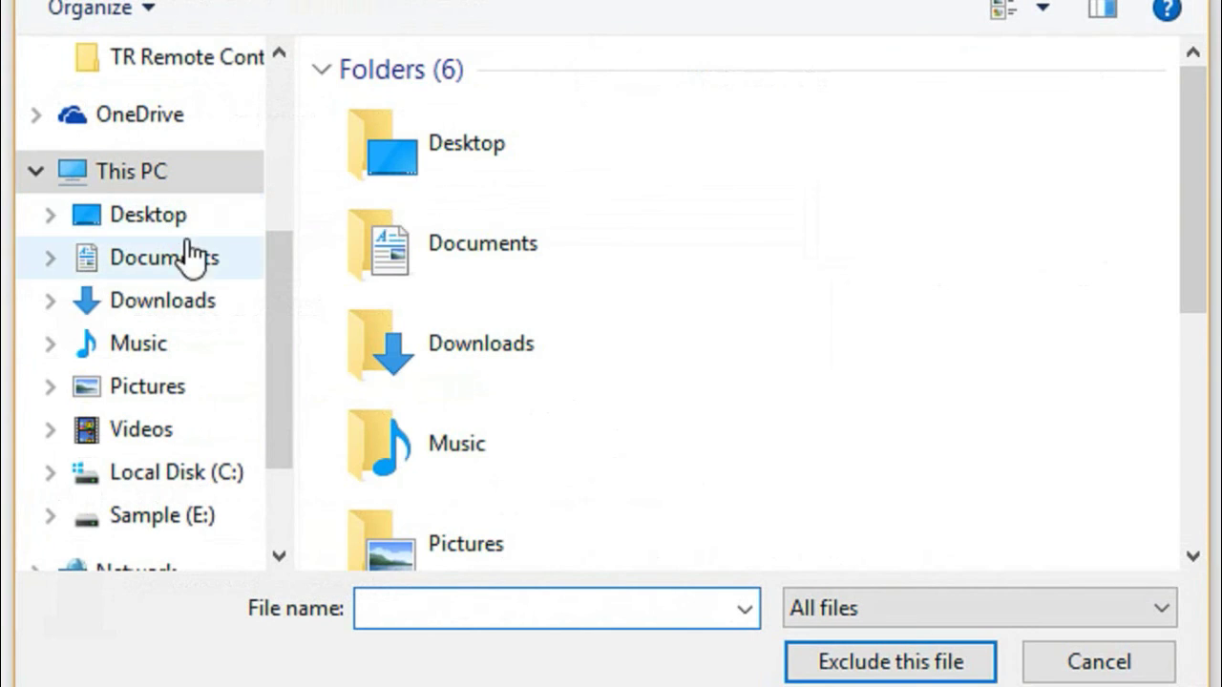
left_click(170, 475)
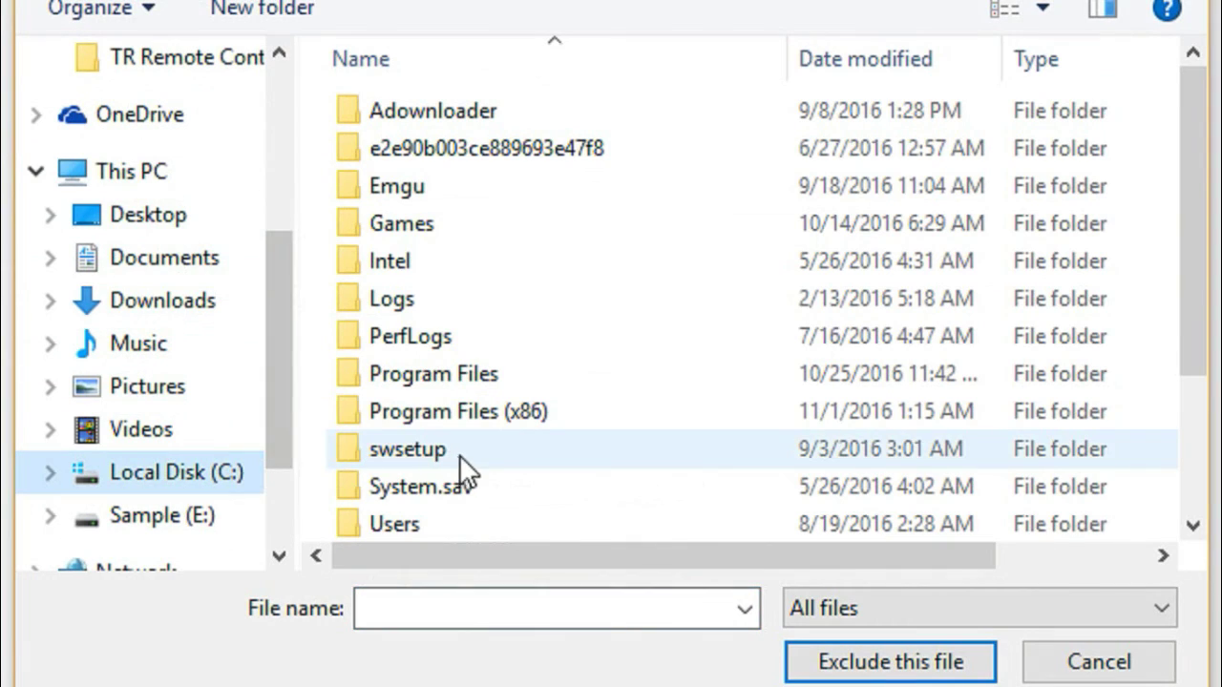
double_click(488, 422)
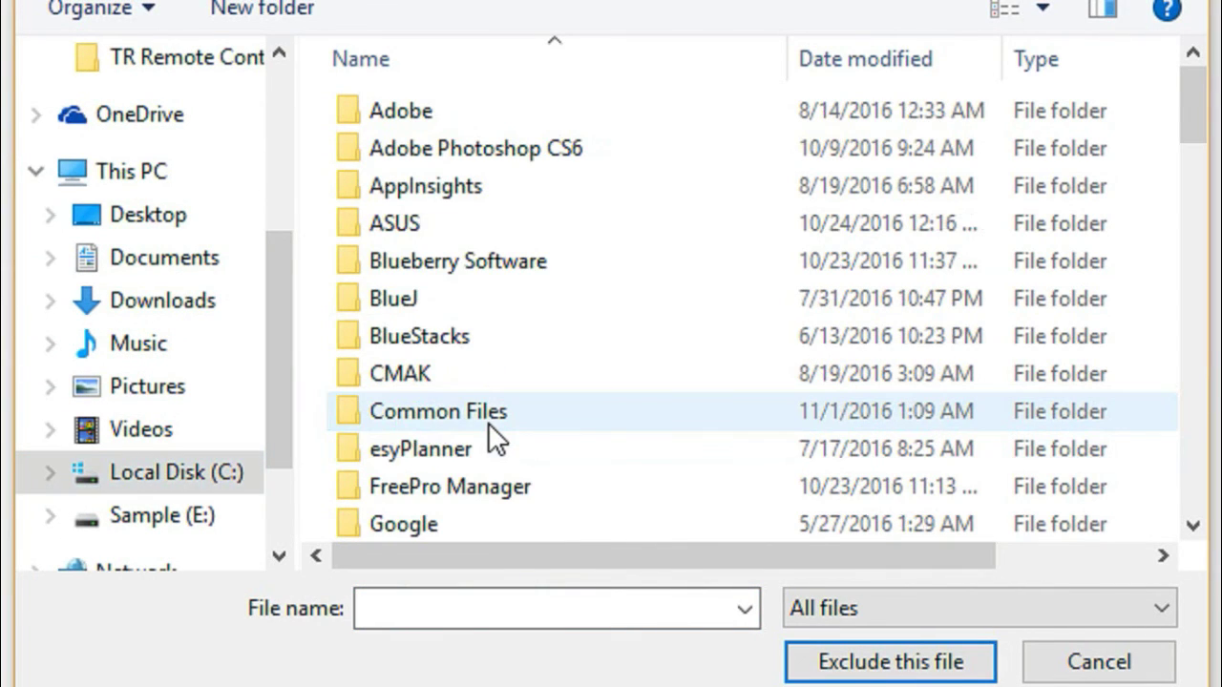
left_click(479, 413)
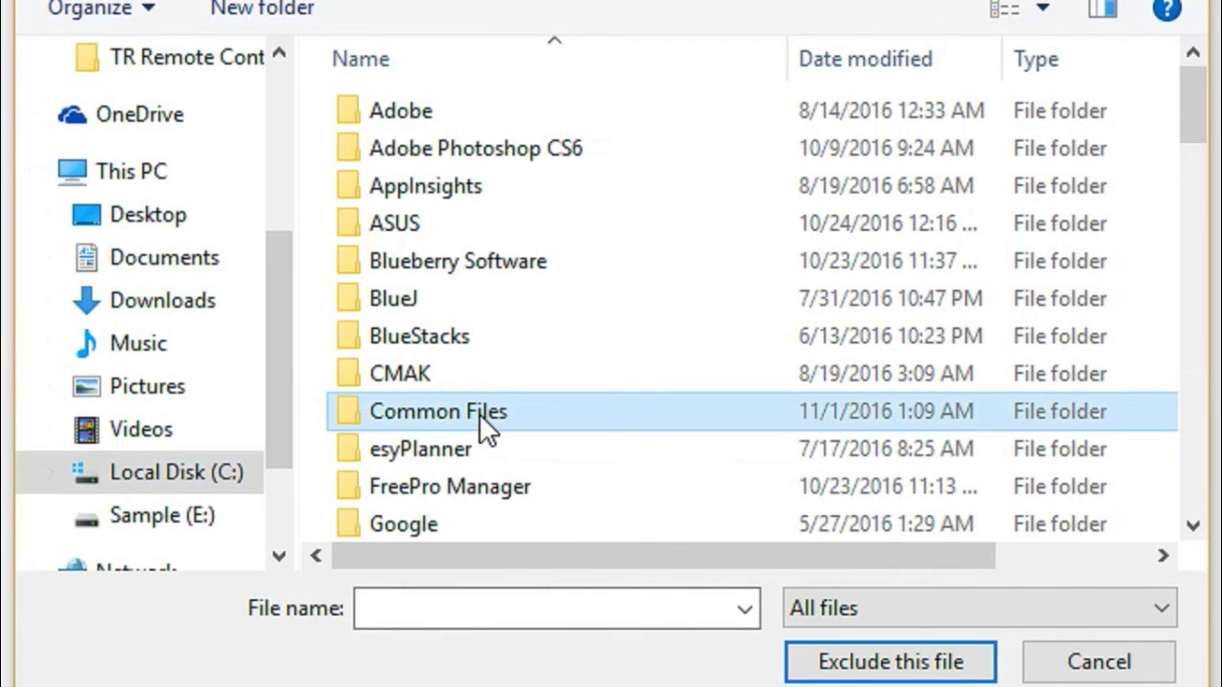
type("tr")
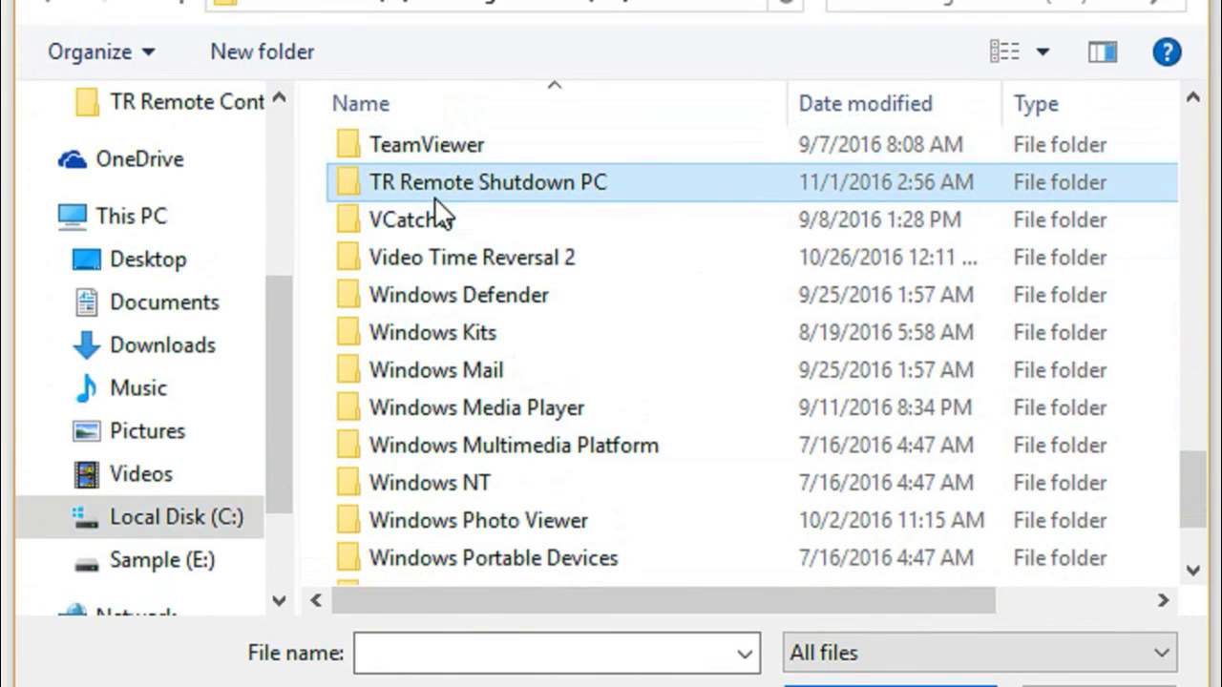
double_click(434, 195)
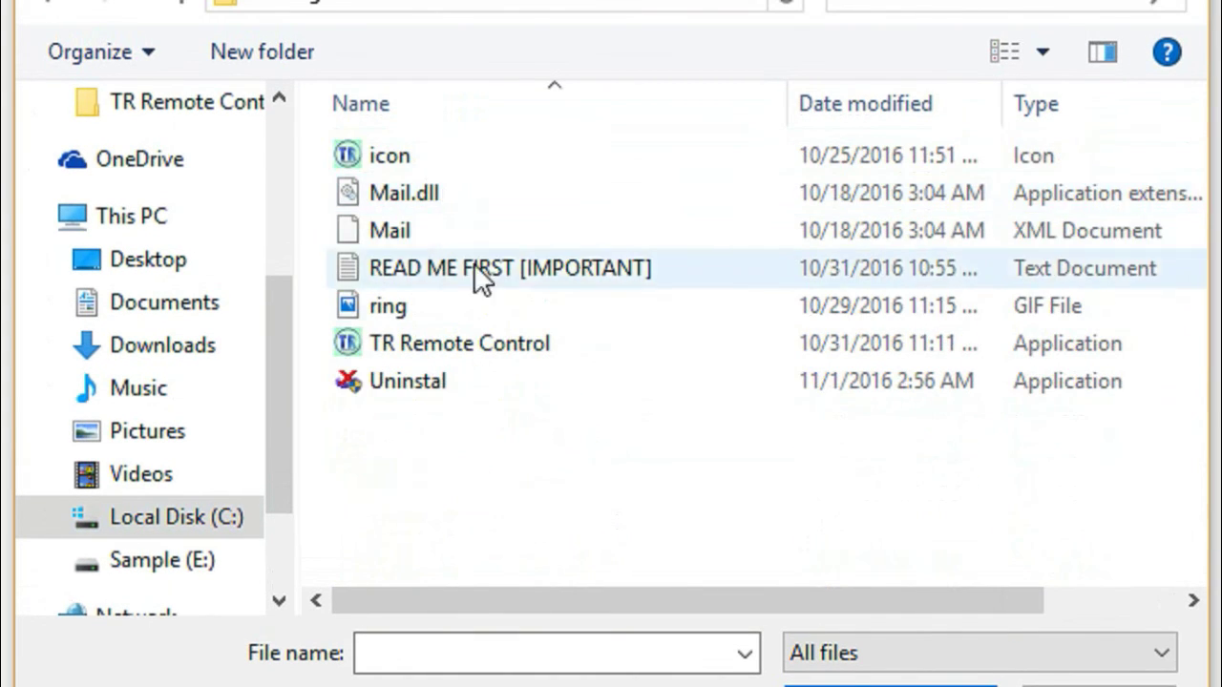
left_click(488, 329)
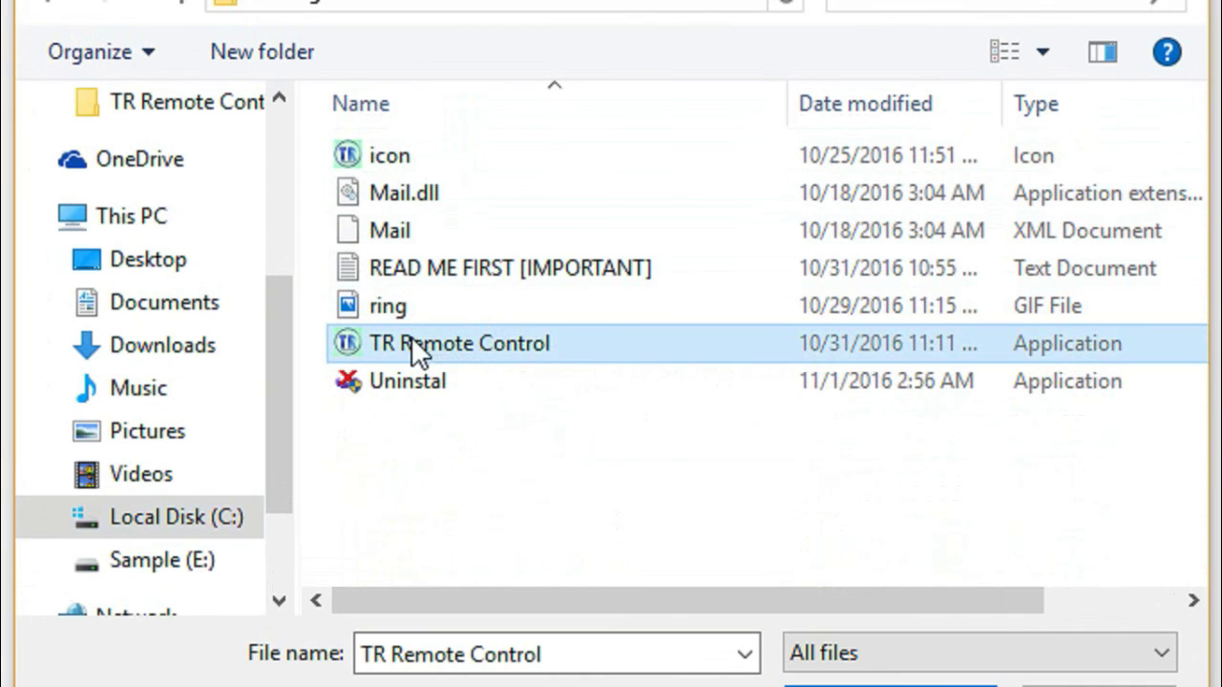
double_click(611, 346)
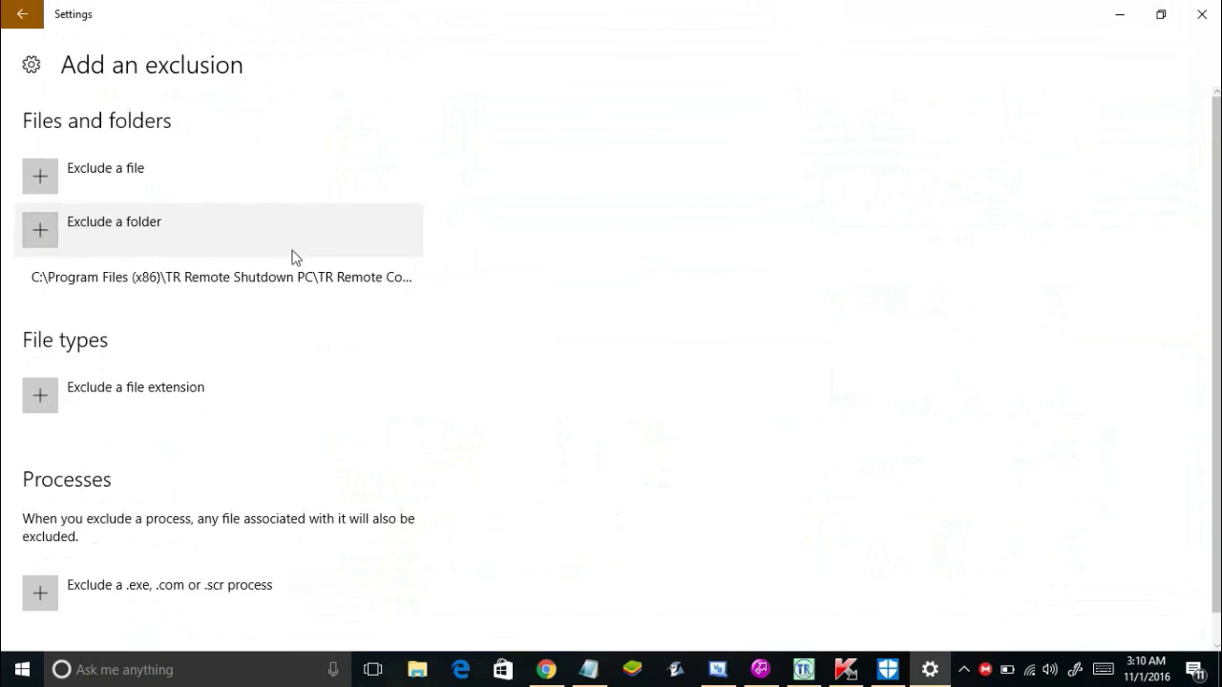
scroll(345, 296, "up", 1)
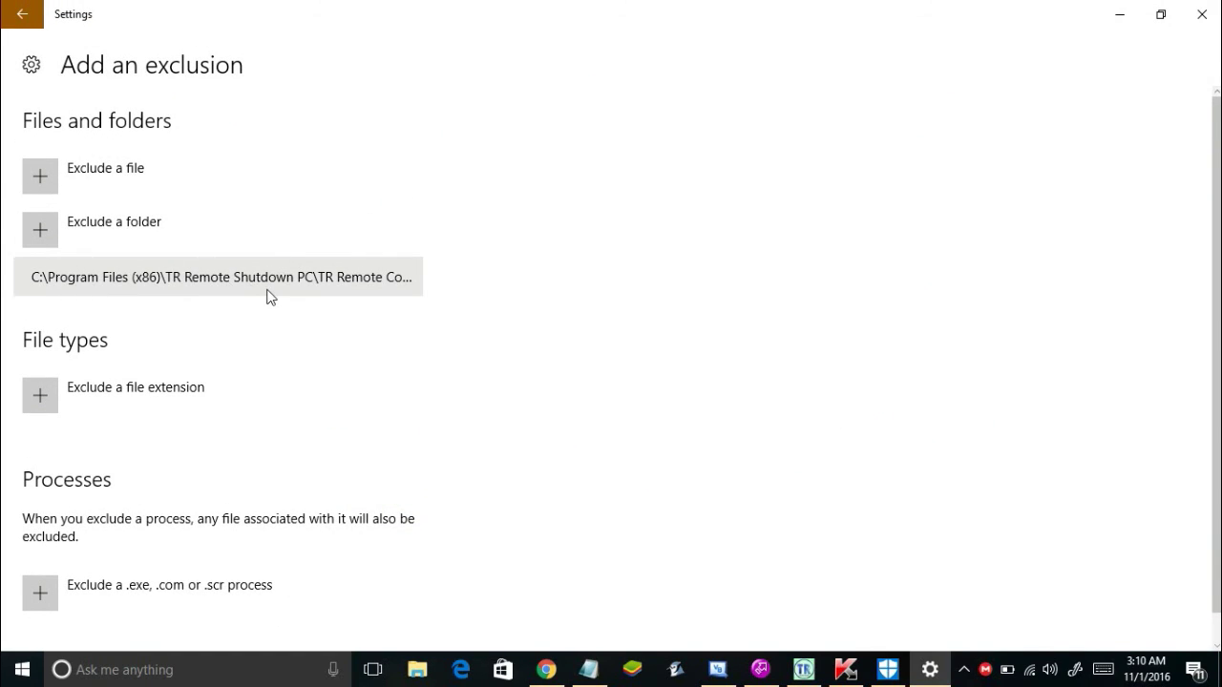
left_click(1202, 14)
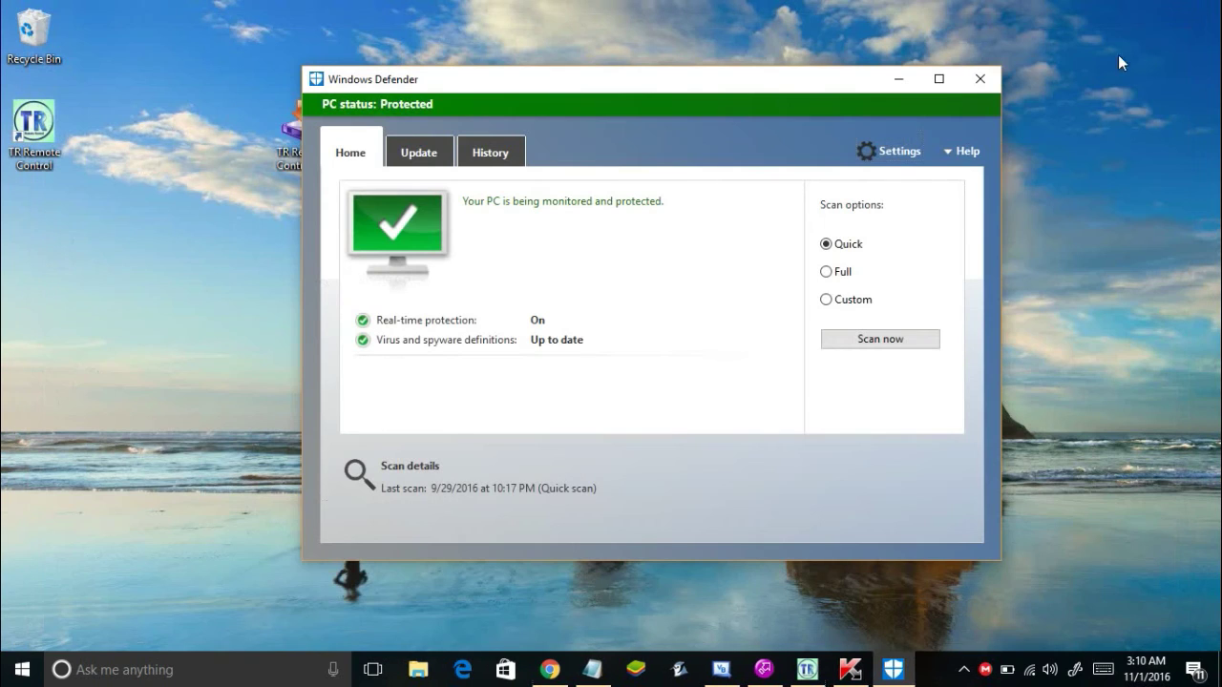
Close Defender, then create, reveal and save a new TR Remote Control app password
left_click_drag(808, 82, 758, 95)
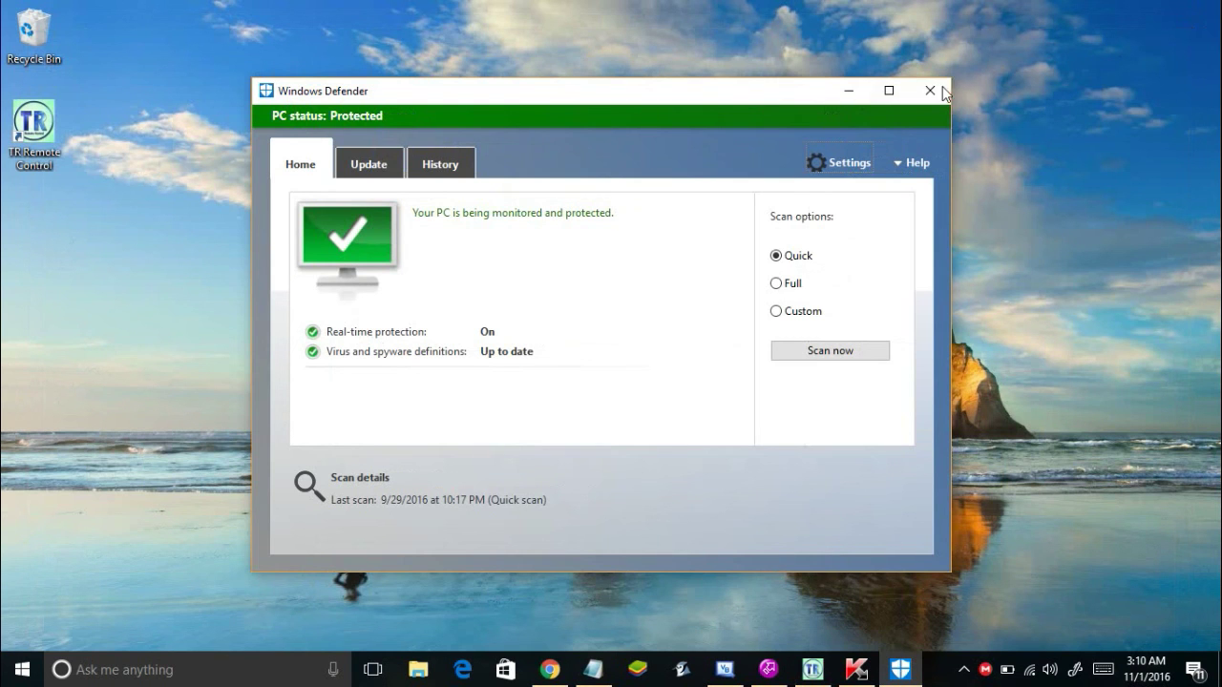
left_click(944, 93)
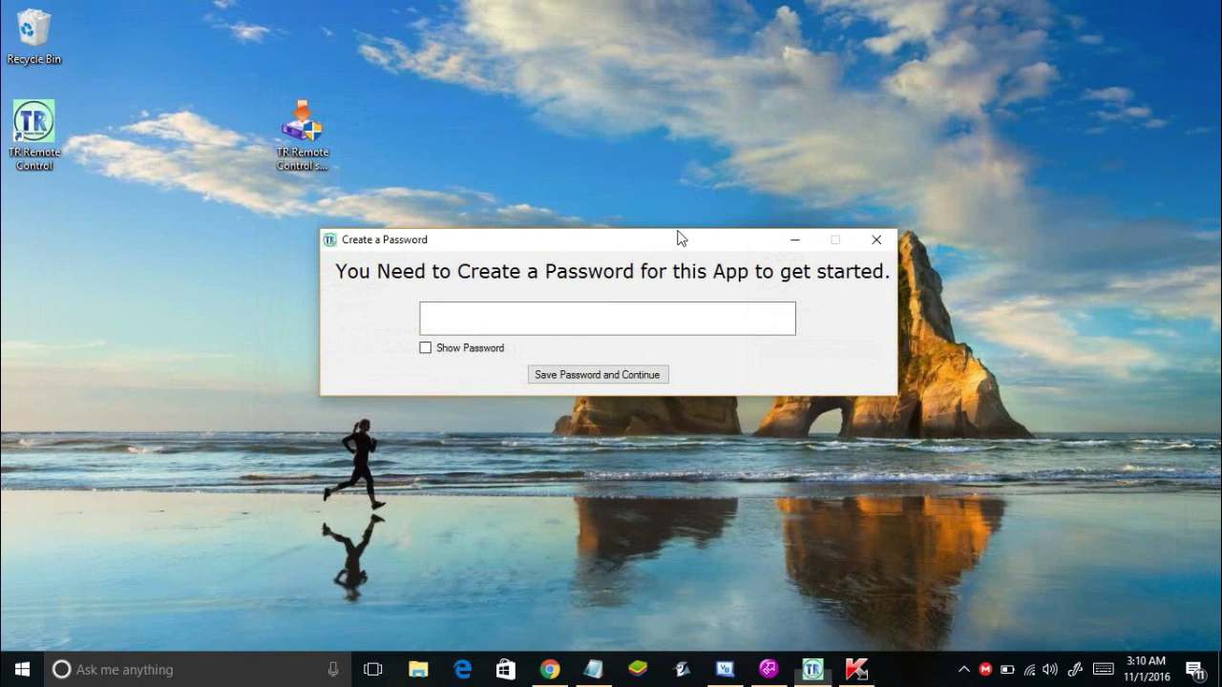
left_click_drag(677, 235, 682, 200)
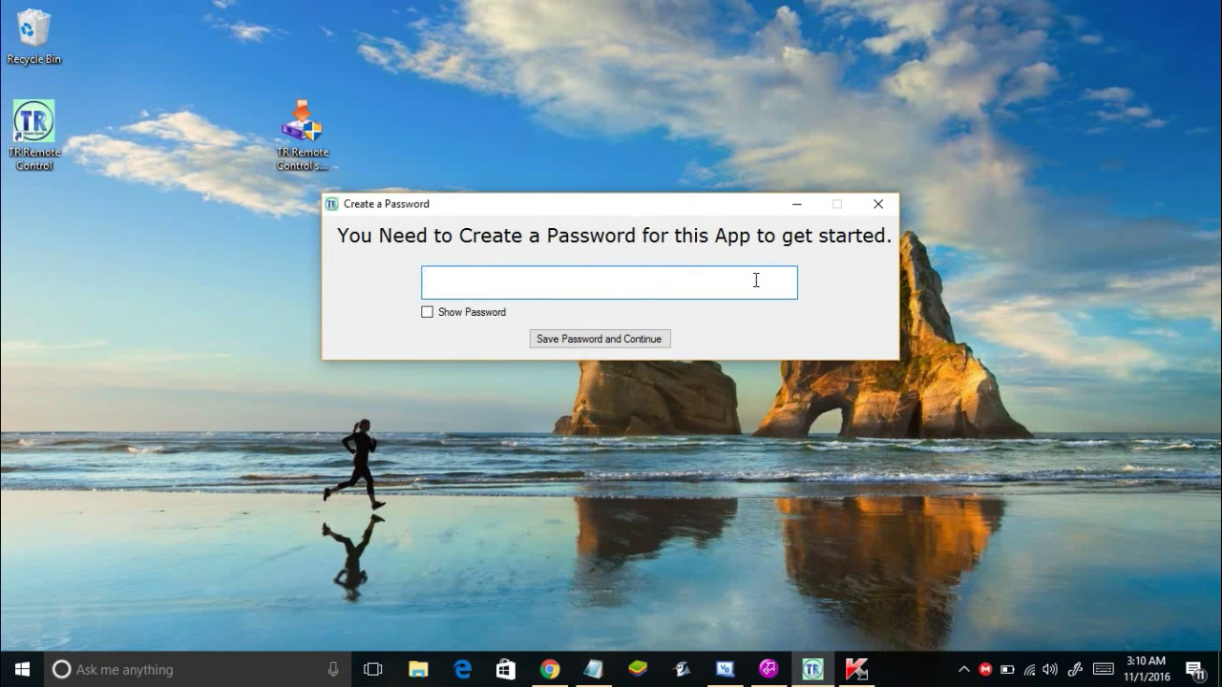
left_click(428, 314)
mouse_move(605, 289)
left_mouse_down()
mouse_move(388, 296)
mouse_move(598, 273)
left_mouse_up()
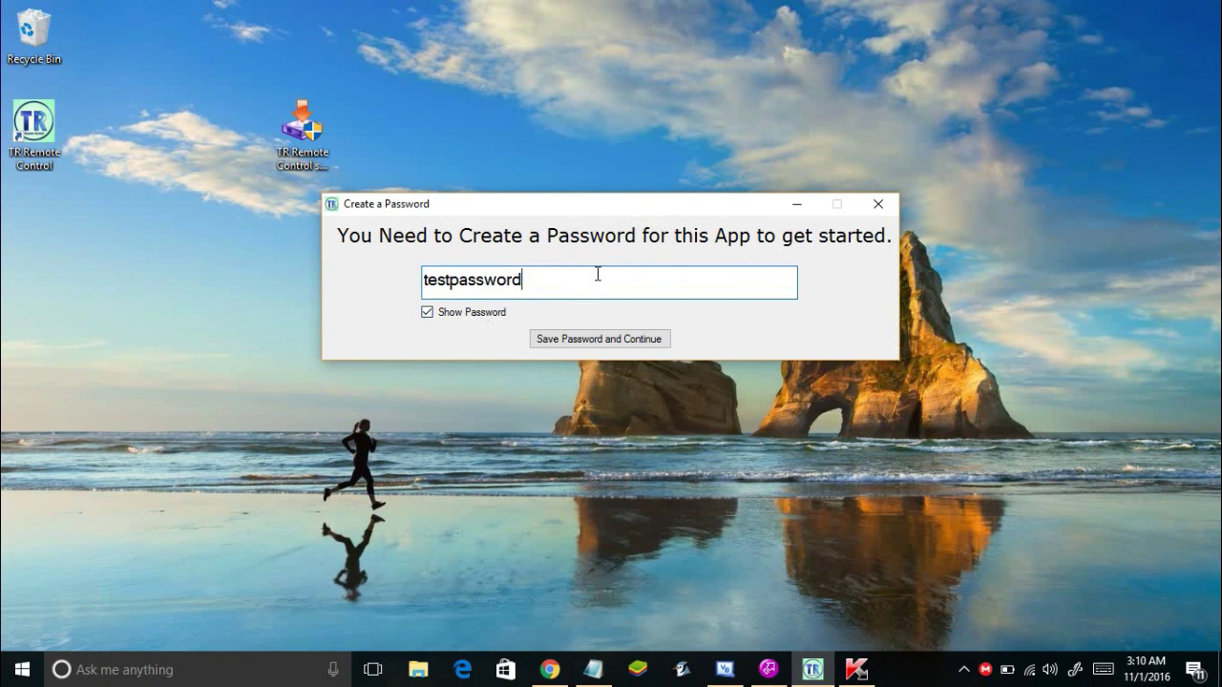
left_click(586, 341)
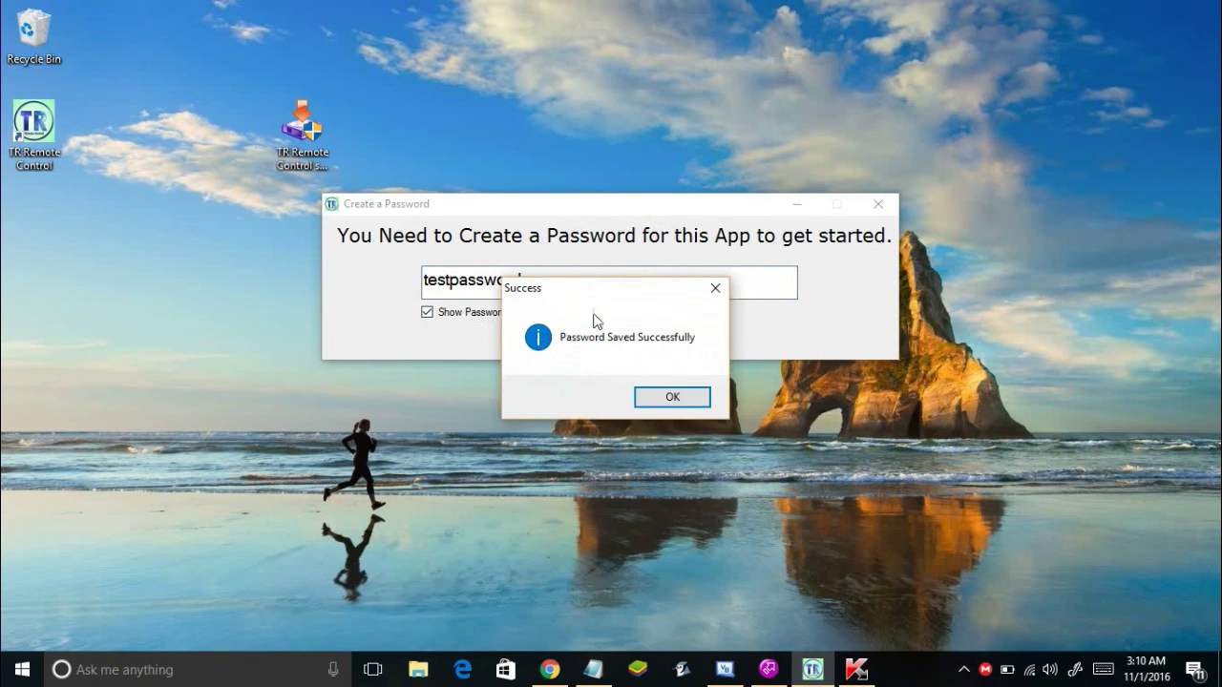
left_click_drag(600, 310, 589, 226)
left_click(660, 325)
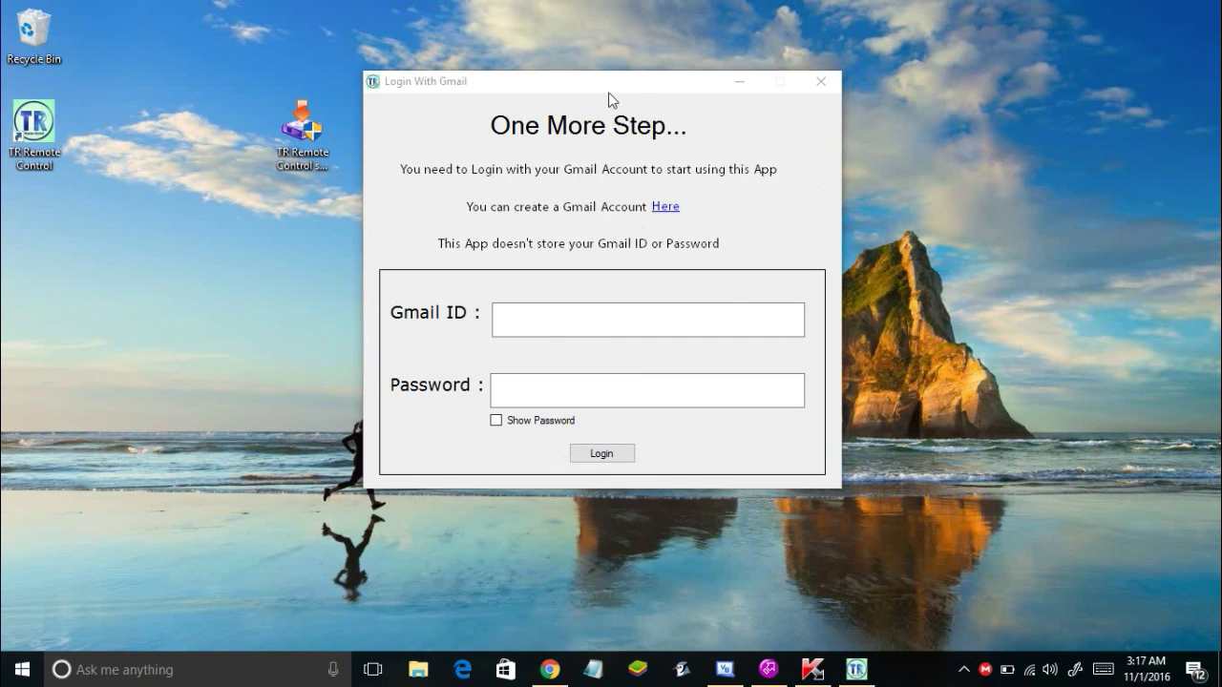
Follow the 'Here' link in the Gmail login window to create a Gmail account
left_click_drag(609, 95, 586, 93)
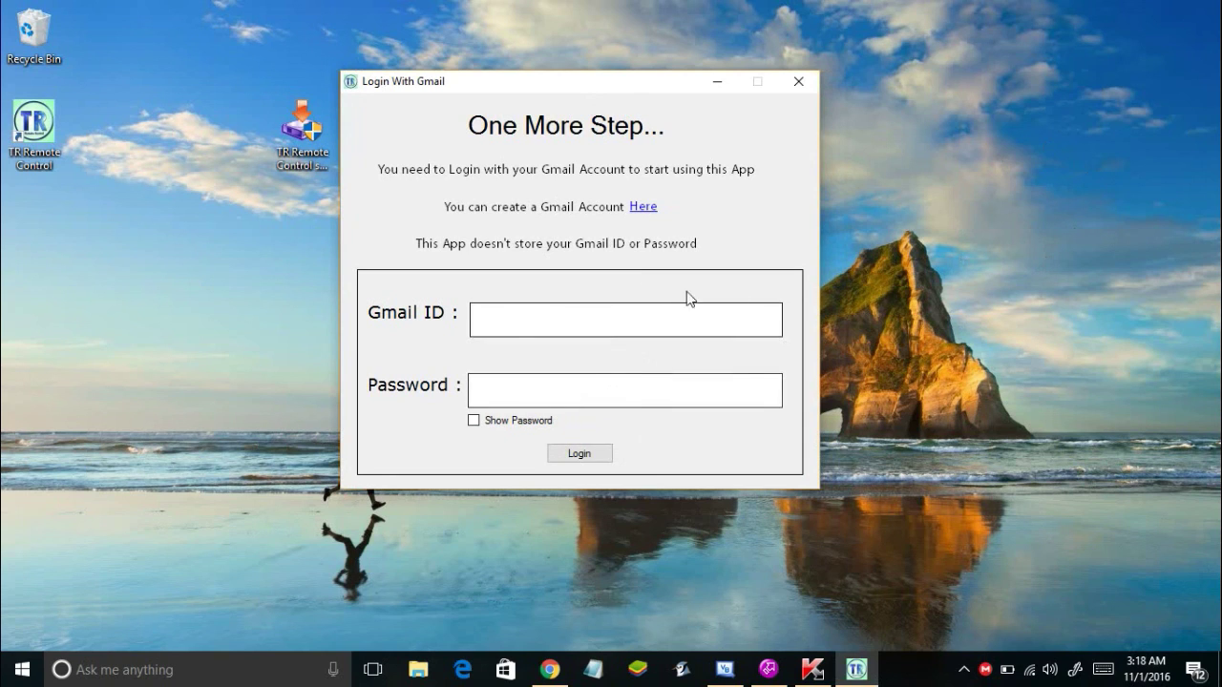
left_click(642, 208)
Switch to Chrome's Create your Google Account form and start at the First name field
left_click(563, 669)
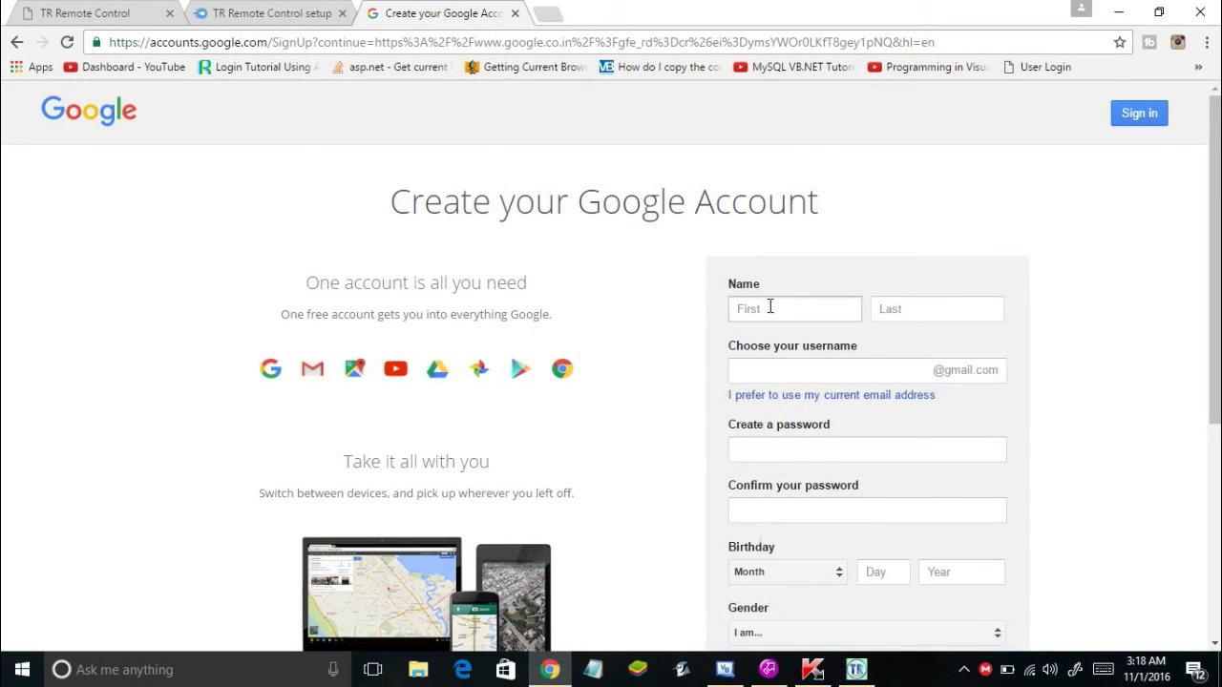
scroll(1118, 281, "down", 3)
scroll(933, 292, "up", 1)
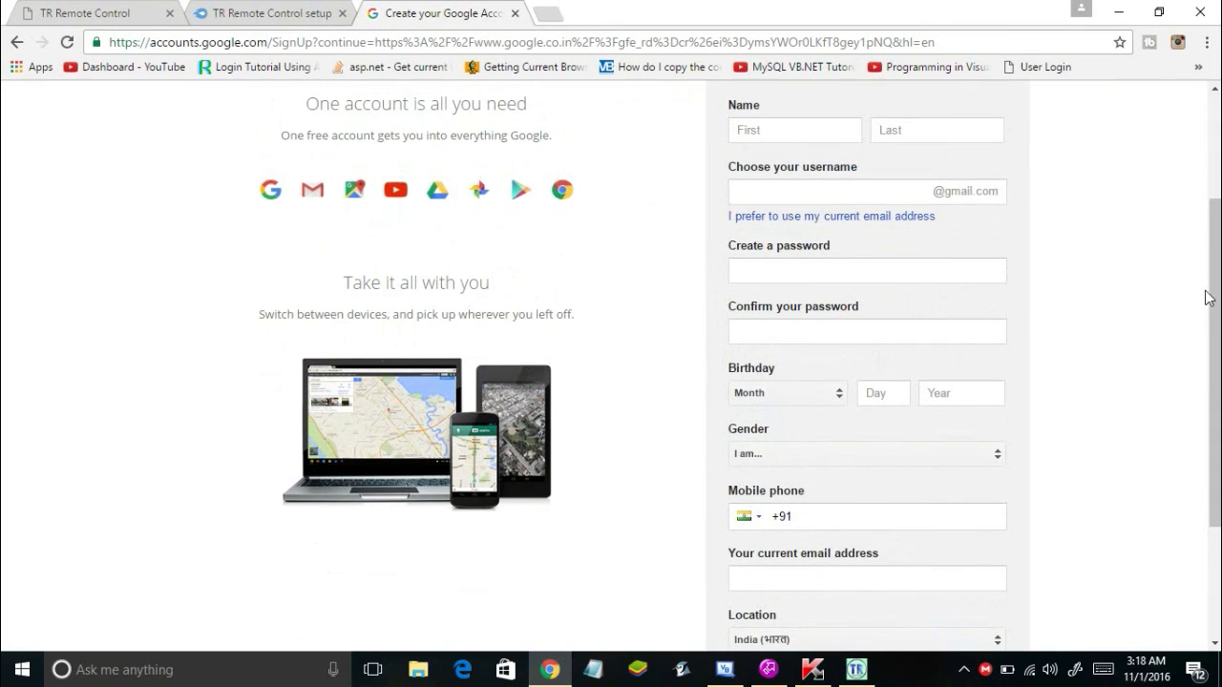
scroll(1199, 300, "up", 1)
left_click(816, 222)
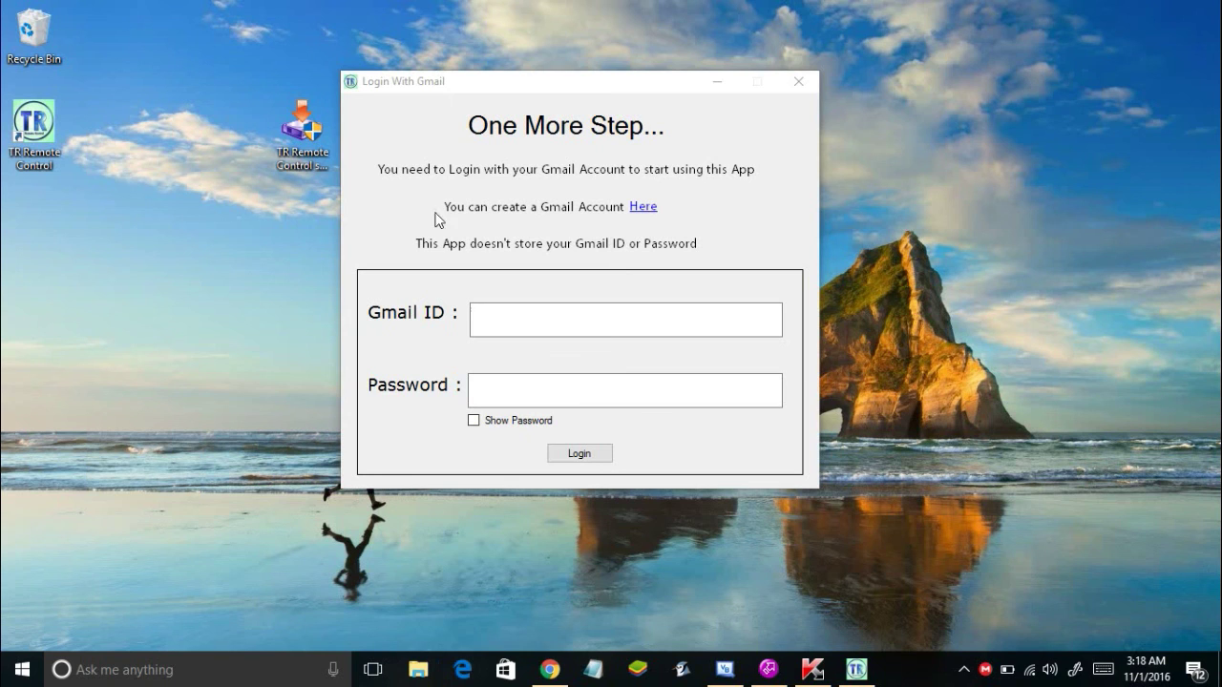
Log in with the Gmail address and its password, then dismiss the Connected Successfully message
left_click(474, 322)
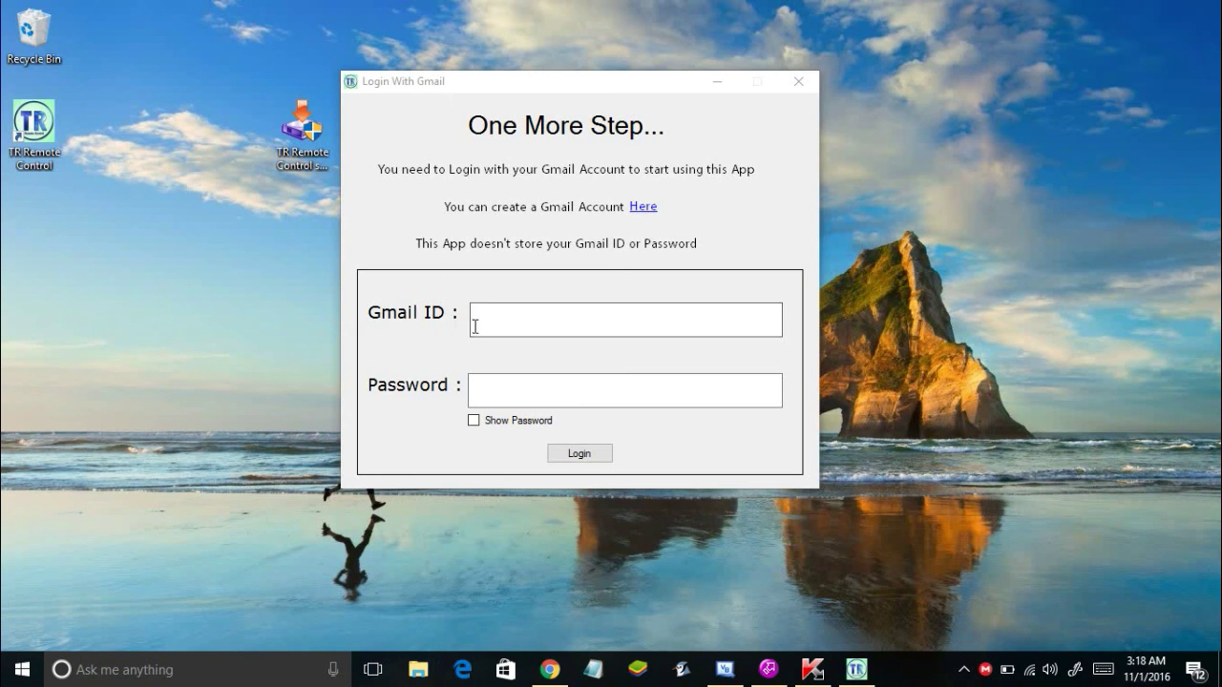
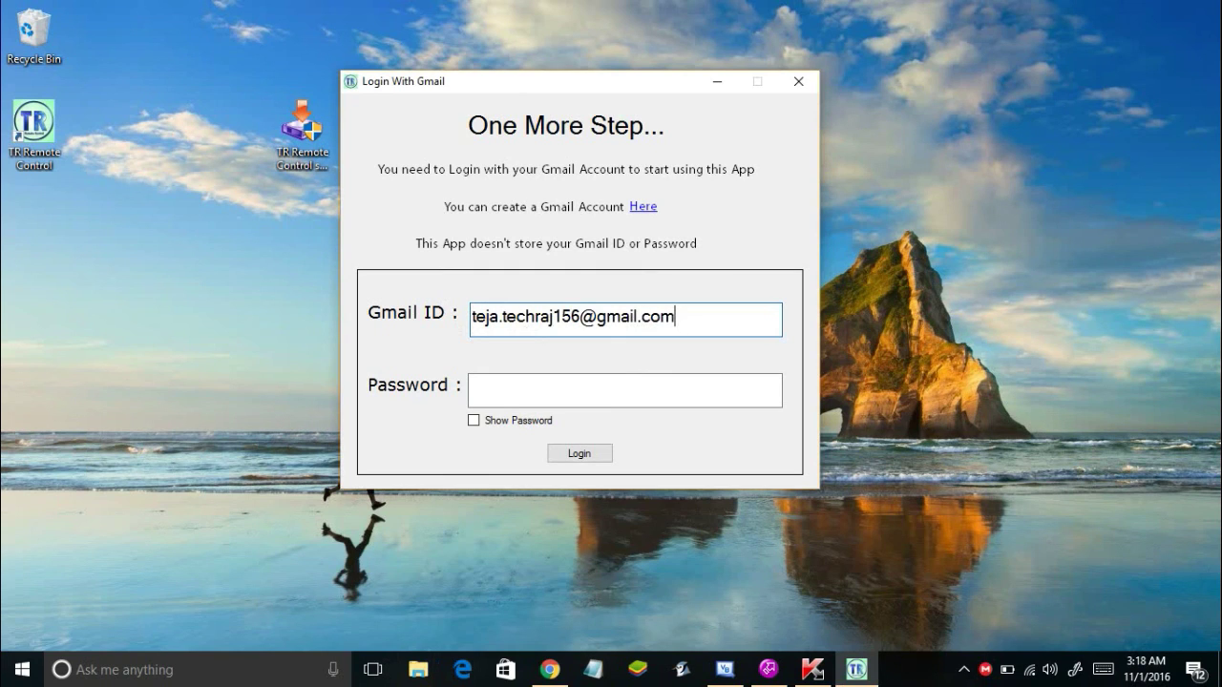
left_click(562, 384)
type("p*********")
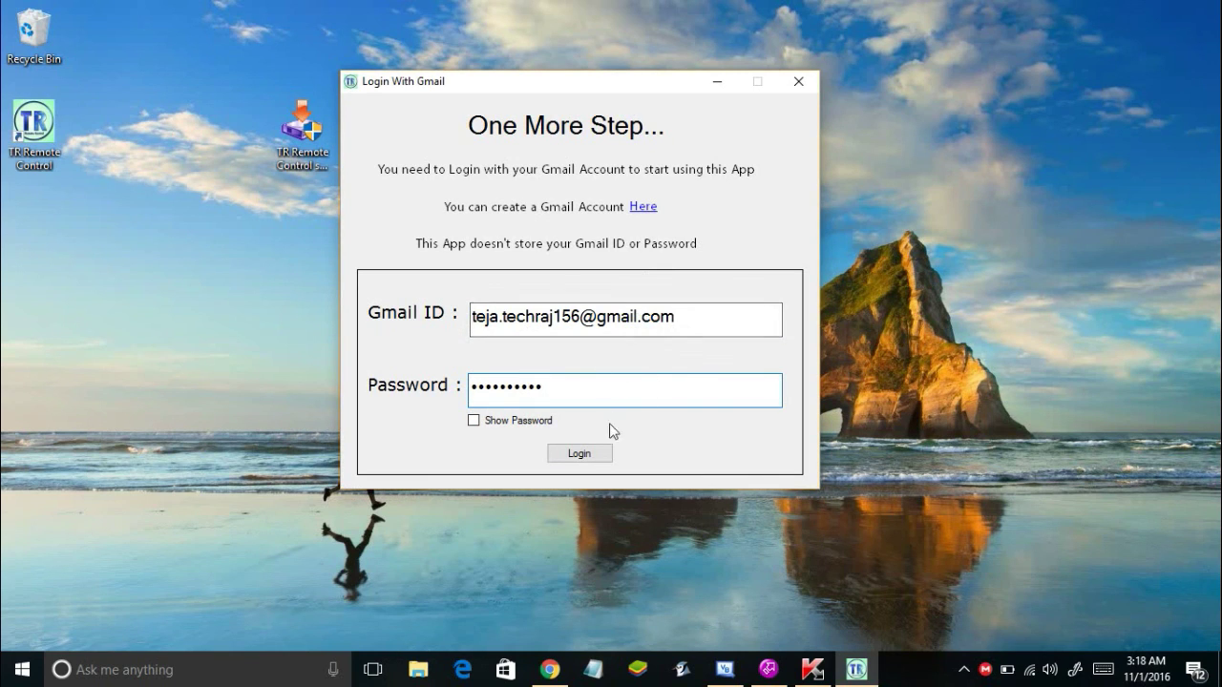
left_click(580, 455)
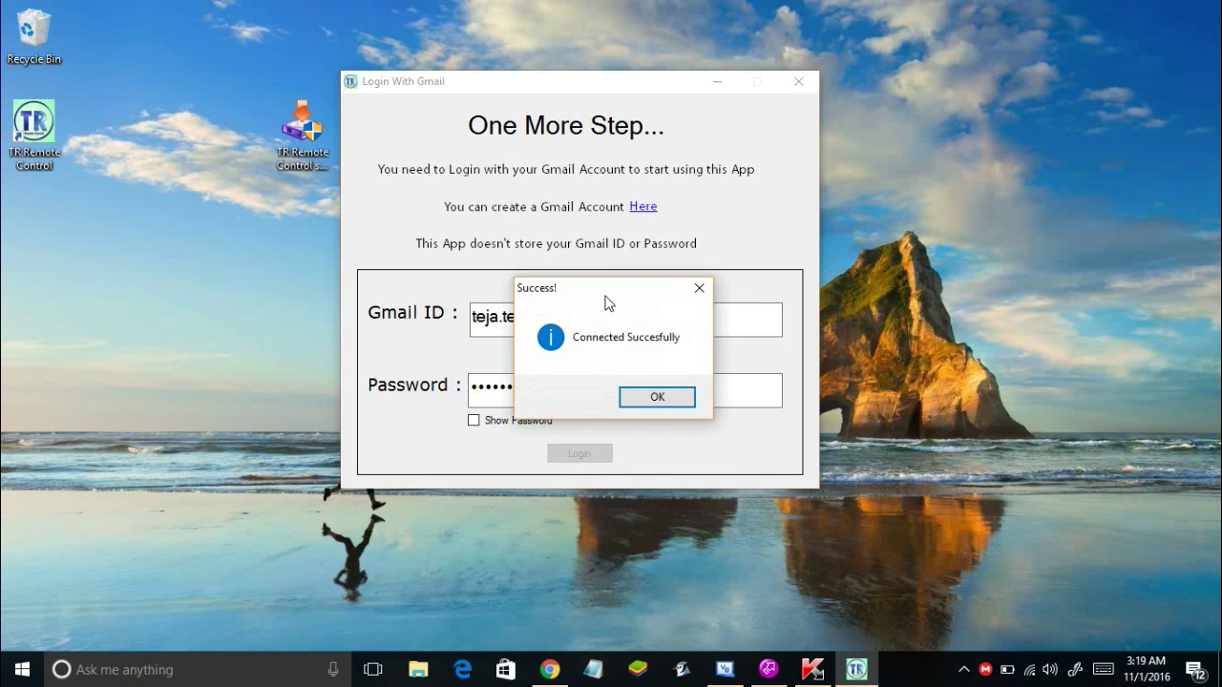
left_click_drag(605, 297, 589, 249)
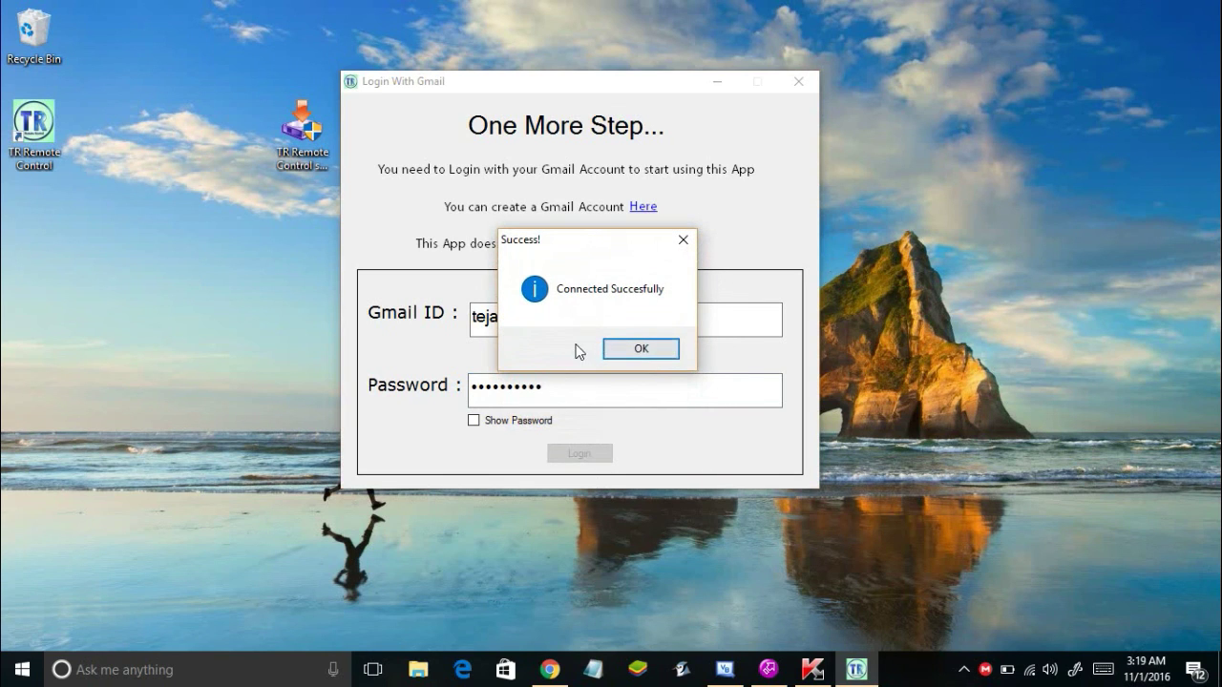
left_click(649, 354)
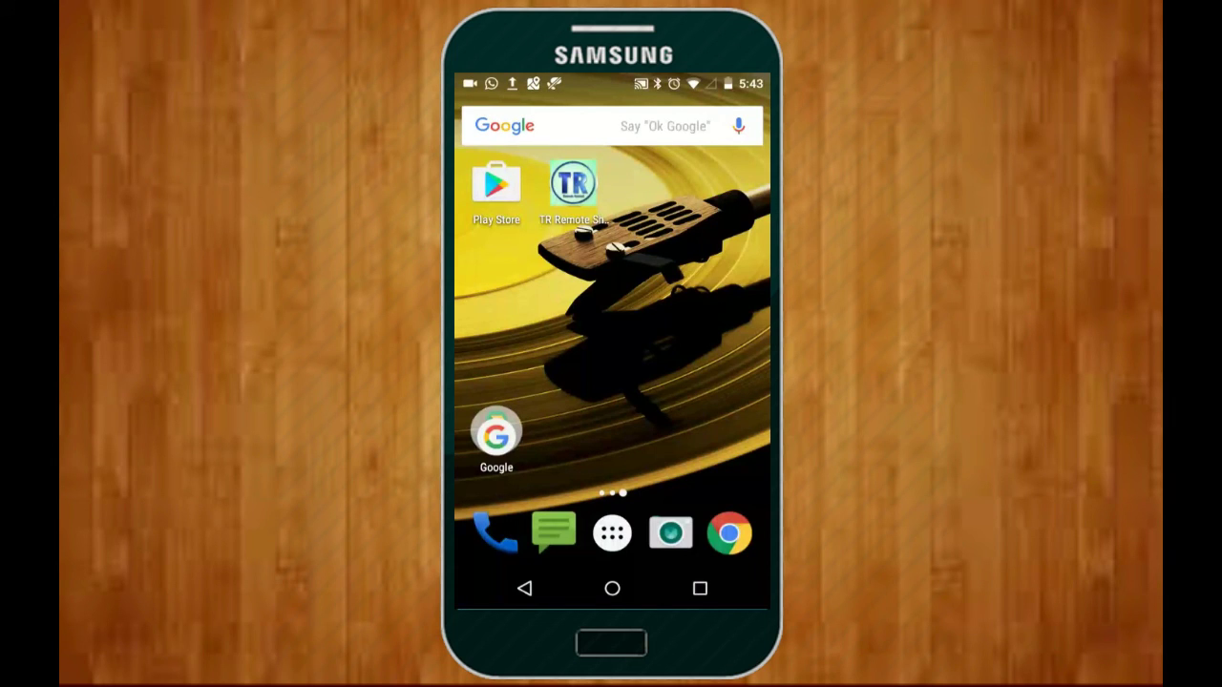
Search the Play Store for 'tr remote shutdown' and open the TR Remote Shutdown PC app
left_click(497, 186)
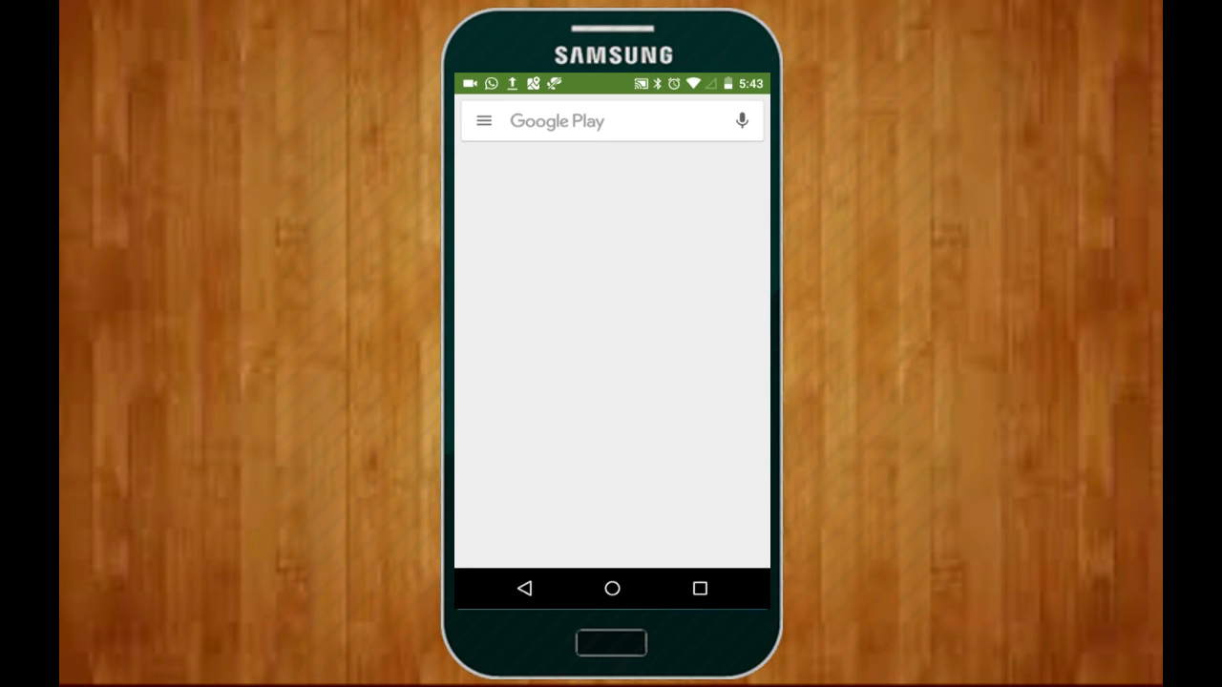
left_click(573, 120)
type("tr")
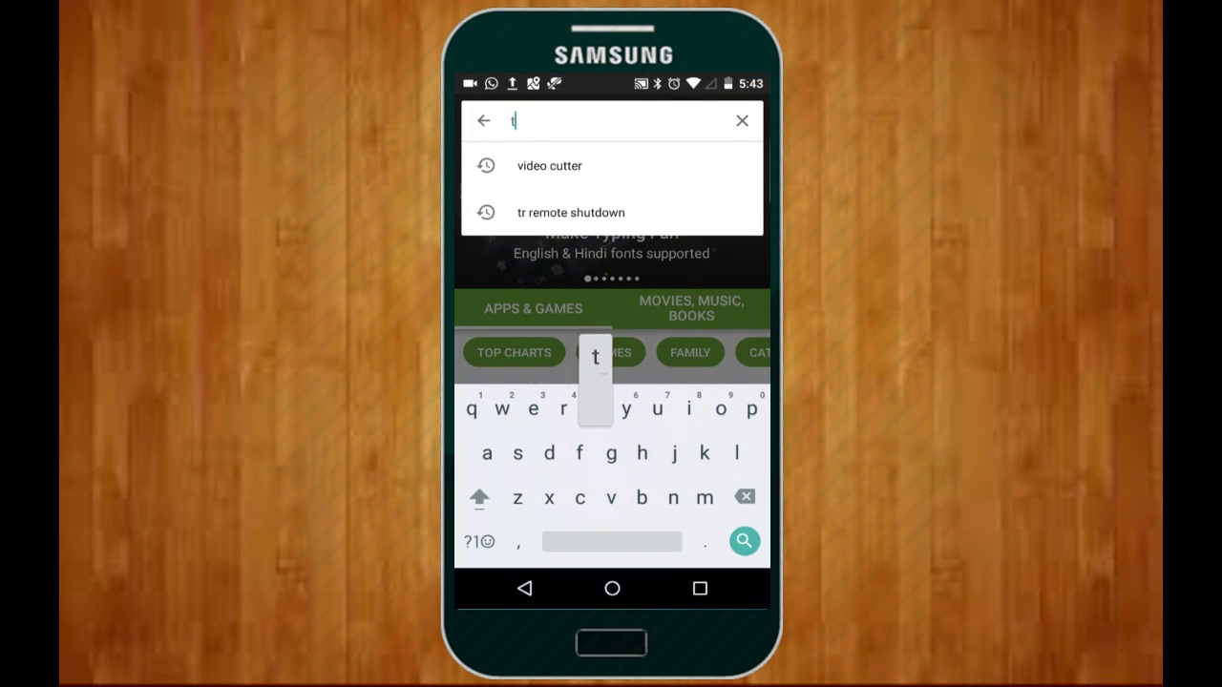
left_click(571, 165)
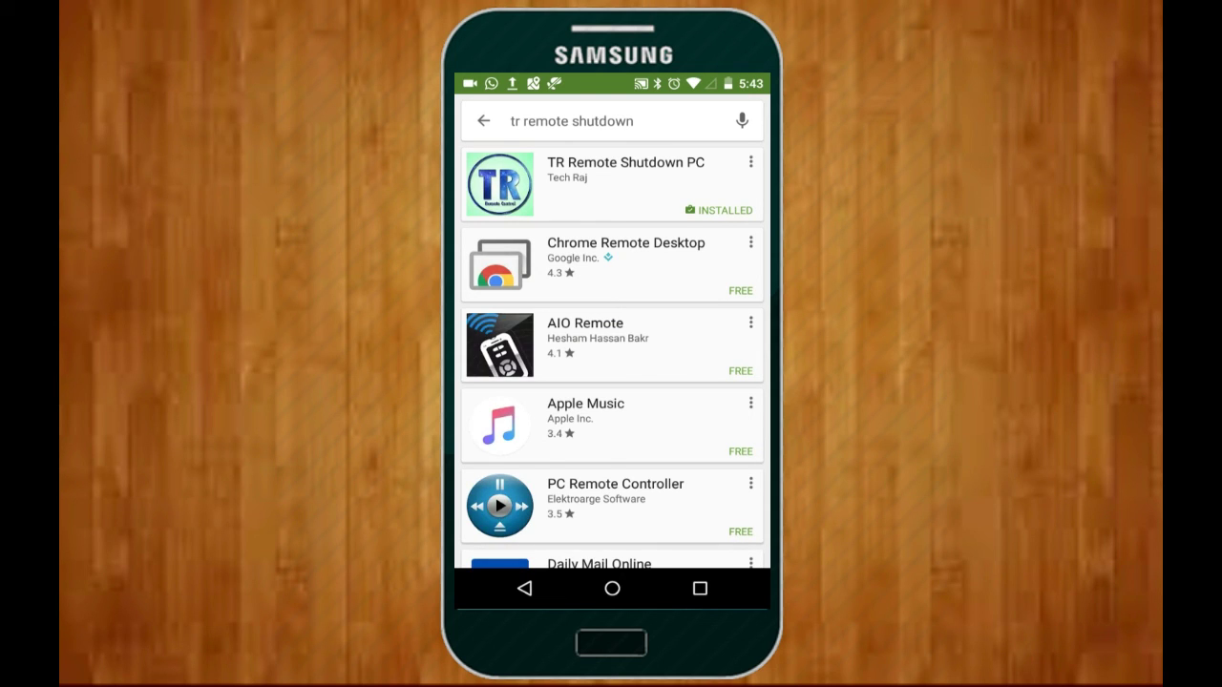
left_click(611, 181)
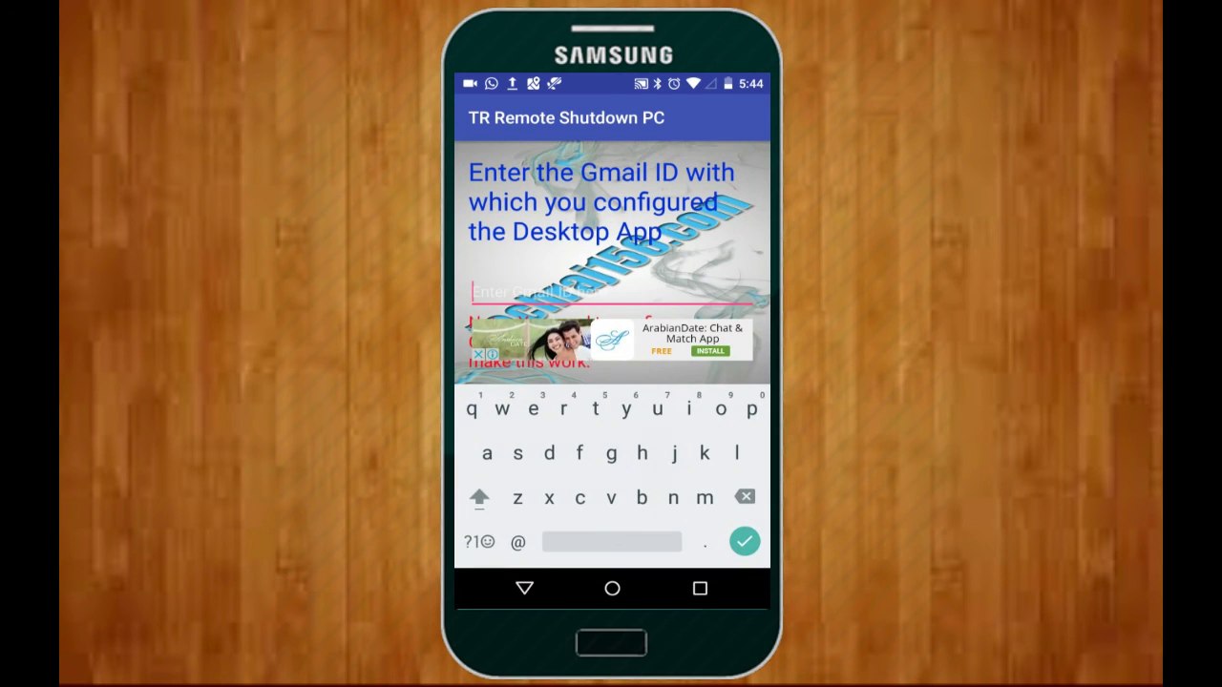
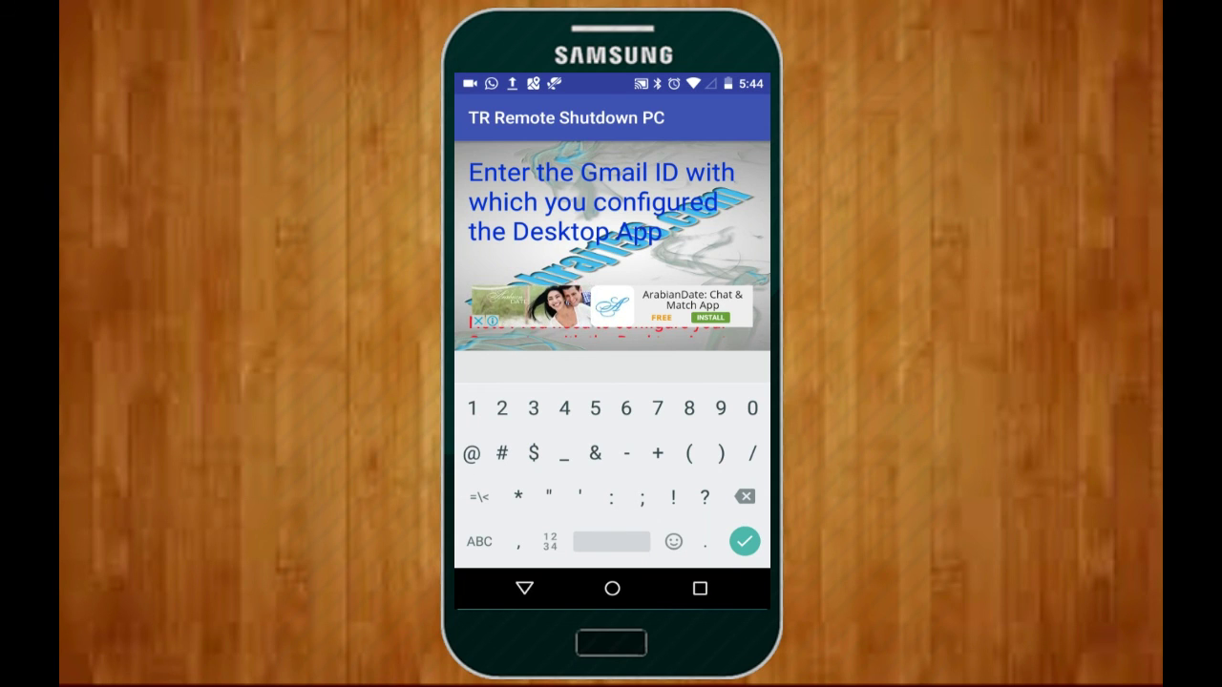
Enter the desktop app's Gmail address on the phone, hide the keyboard and tap CONTINUE
left_click(524, 588)
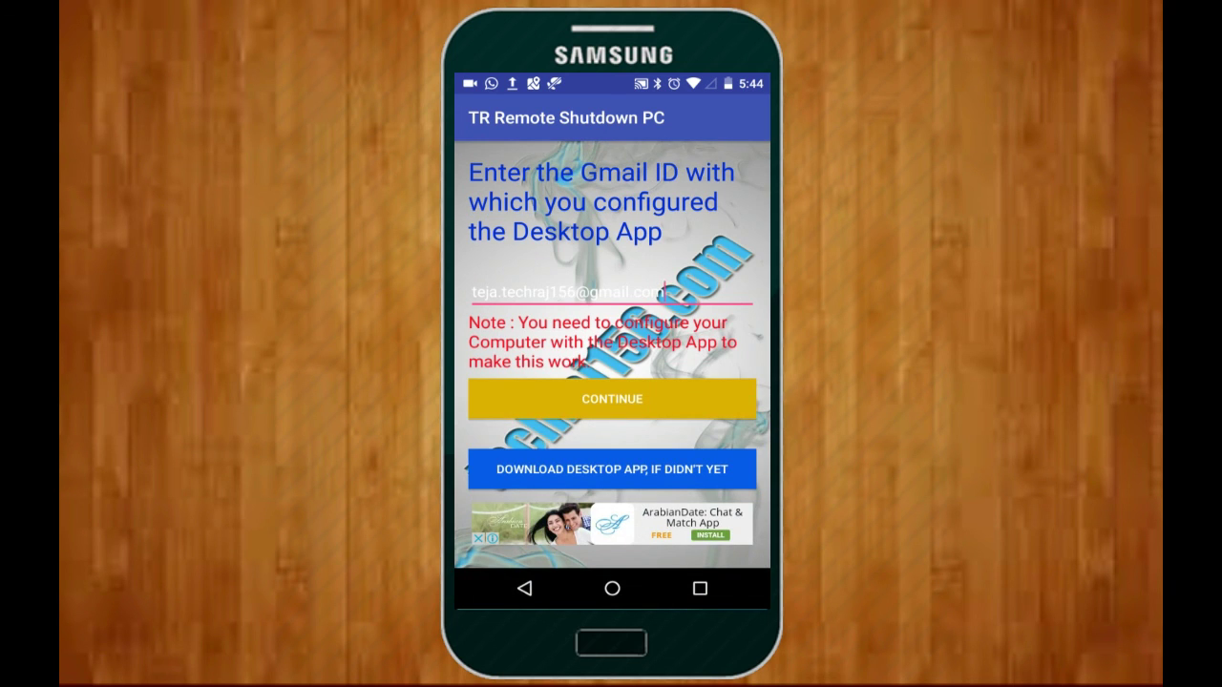
left_click(612, 398)
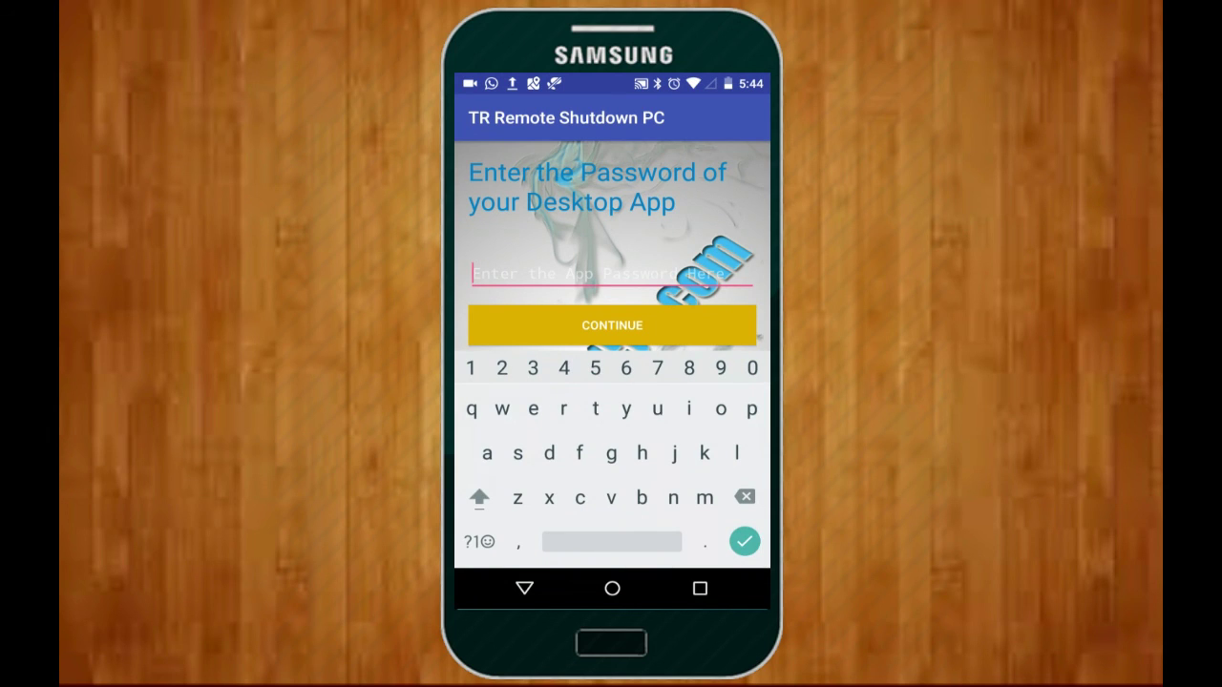
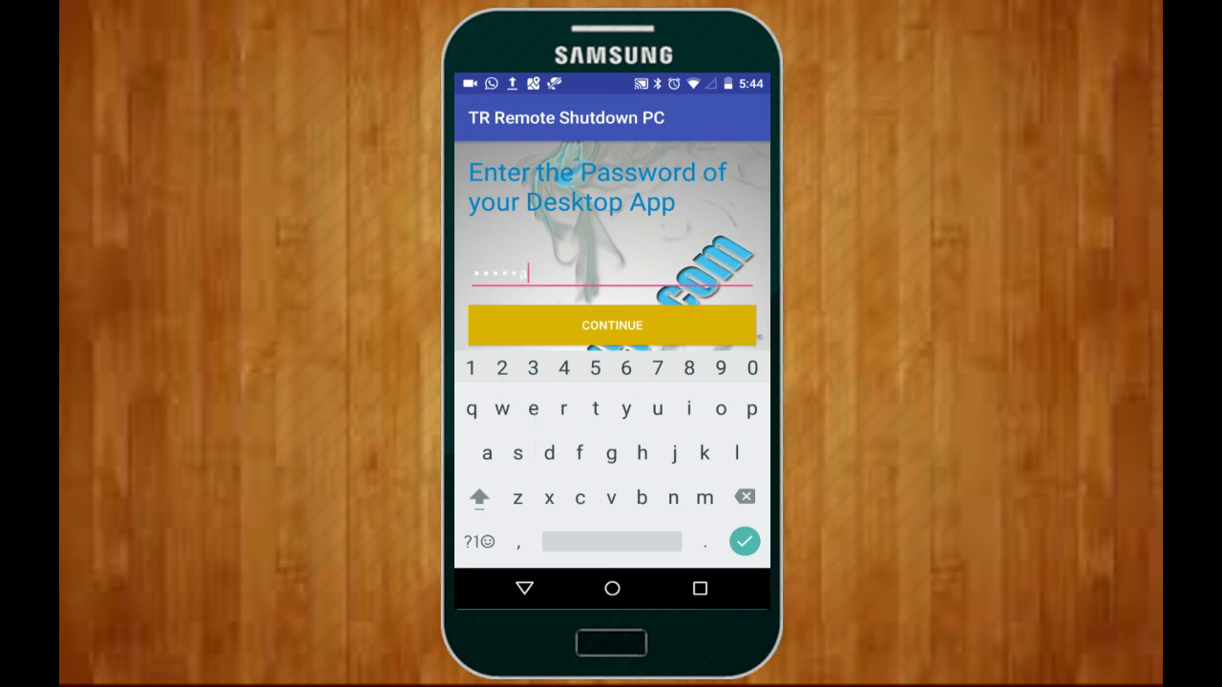
Enter the Desktop App password on the phone and submit it to reach Choose an Option
key("Return")
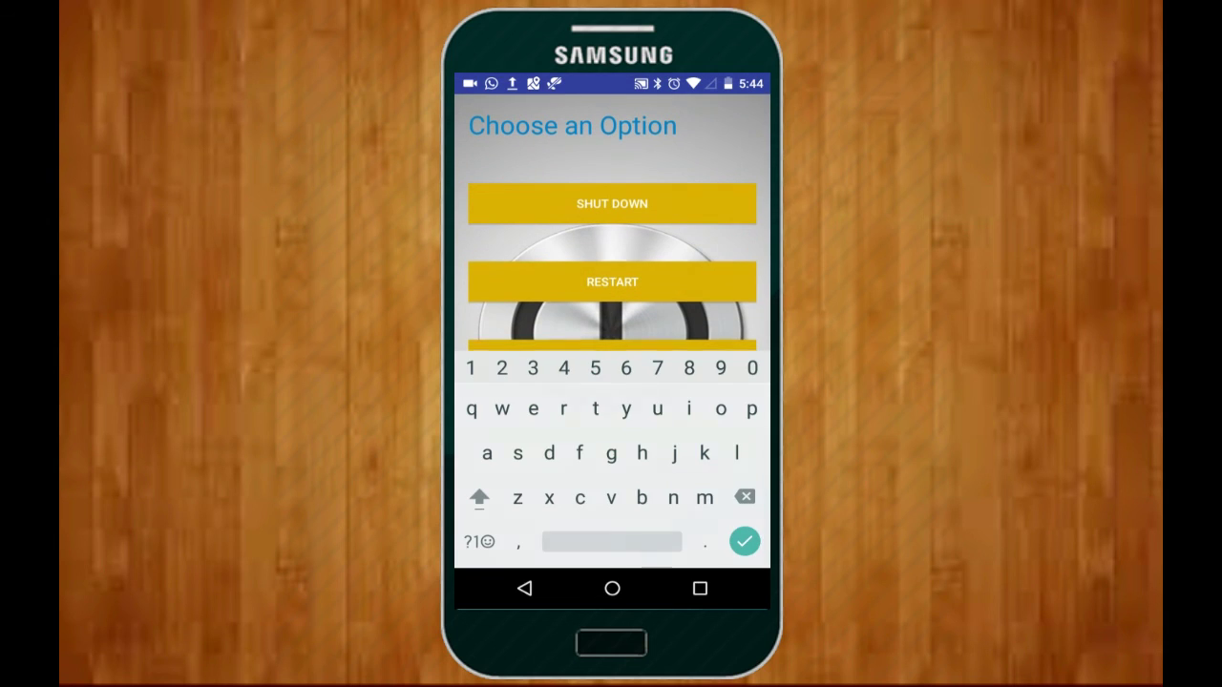